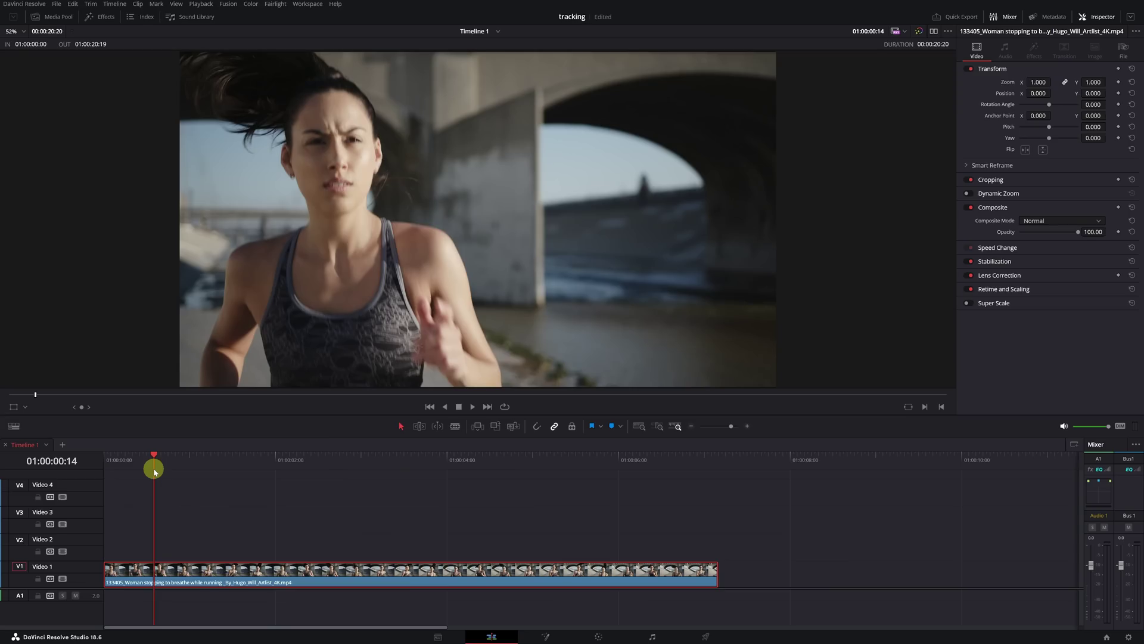
# - Scrub the timeline playhead ahead to about 01:00:04:23 to preview the running clip
pyautogui.moveTo(154, 471); pyautogui.dragTo(531, 487)
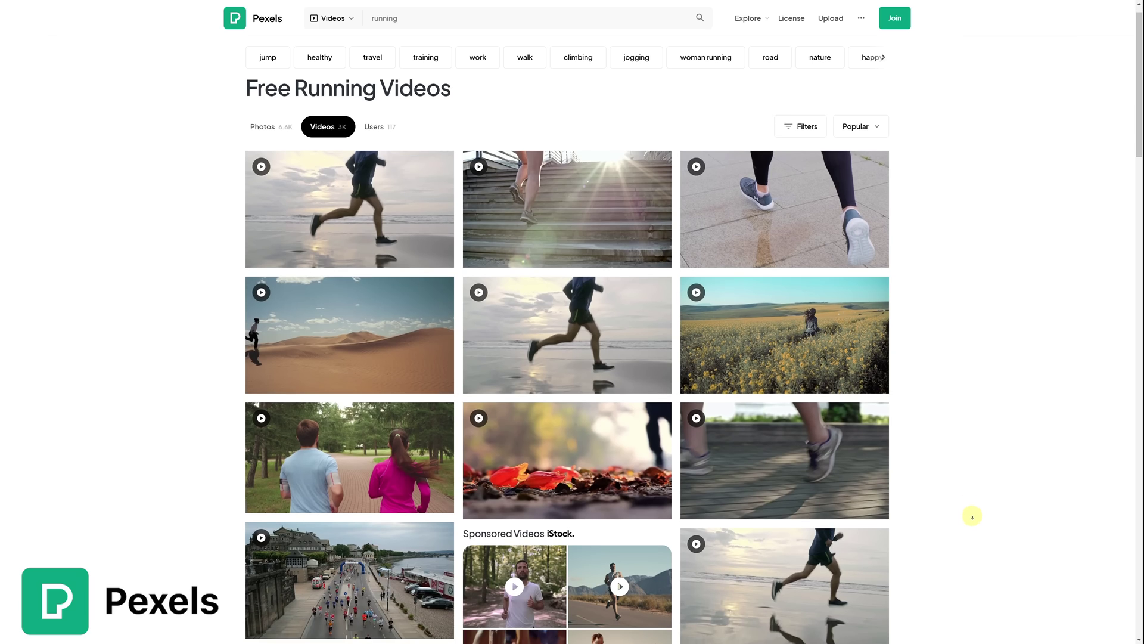
pyautogui.scroll(-3, 971, 512)
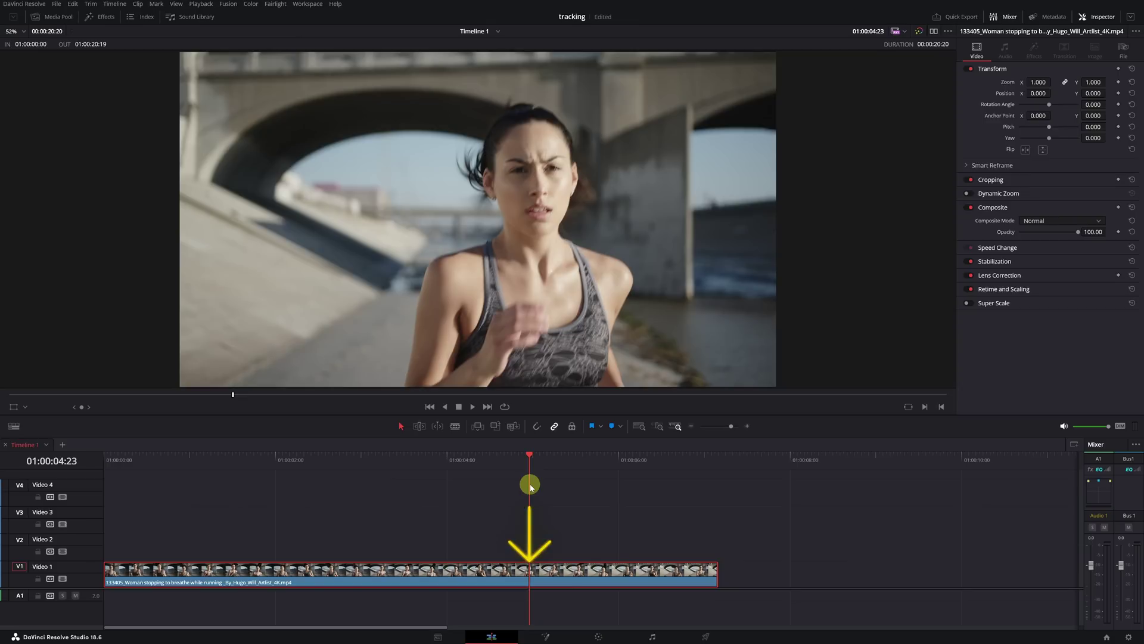
# - Bring the running clip into the Color page with the Tracker - Window palette showing
pyautogui.click(599, 639)
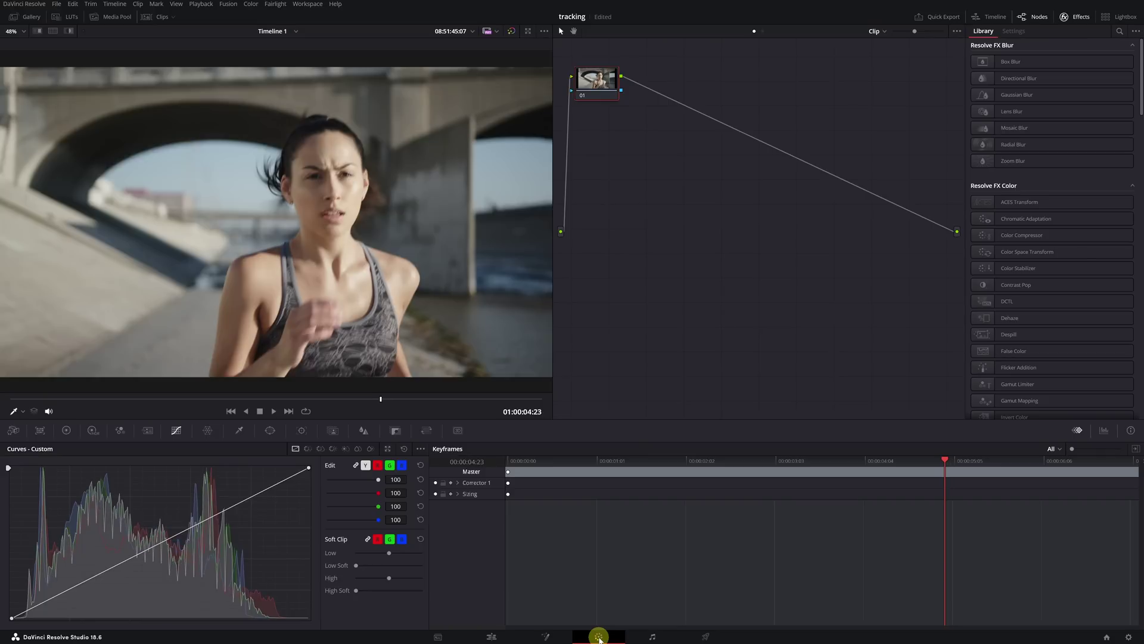
pyautogui.click(301, 433)
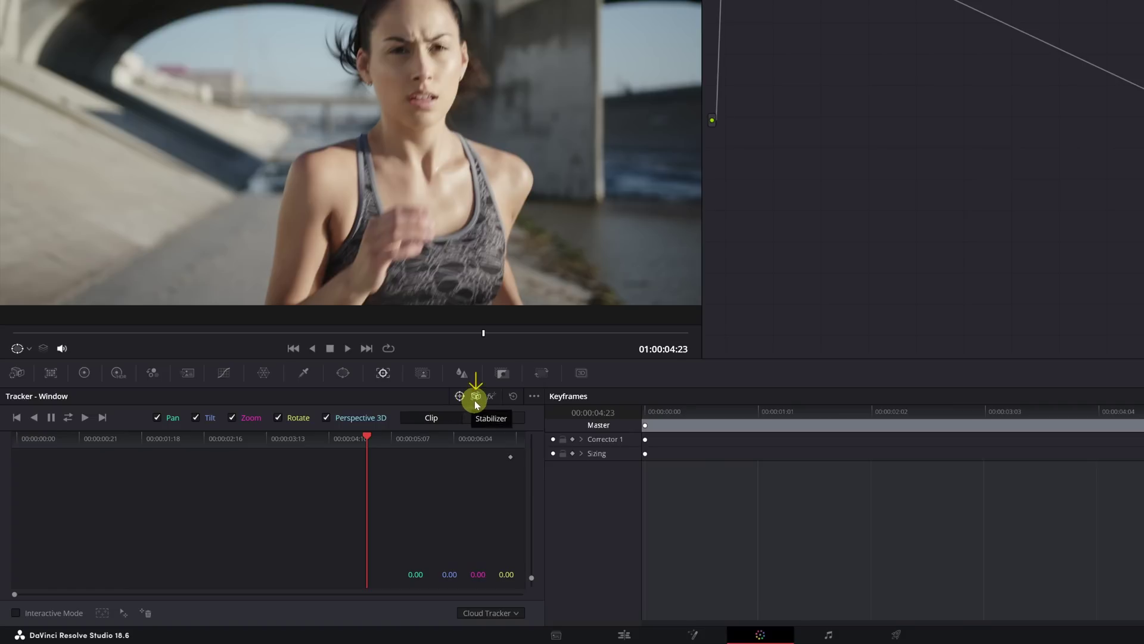
# - Put the tracker in Stabilizer mode using the Classic Stabilizer, then check the available tracker types
pyautogui.click(476, 401)
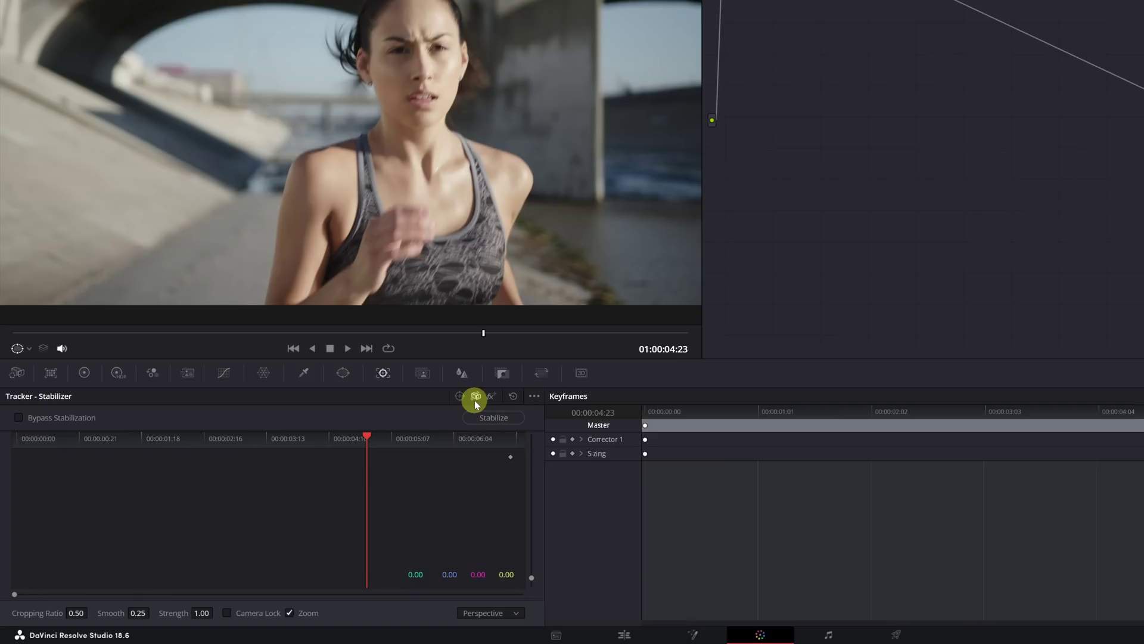
pyautogui.click(533, 398)
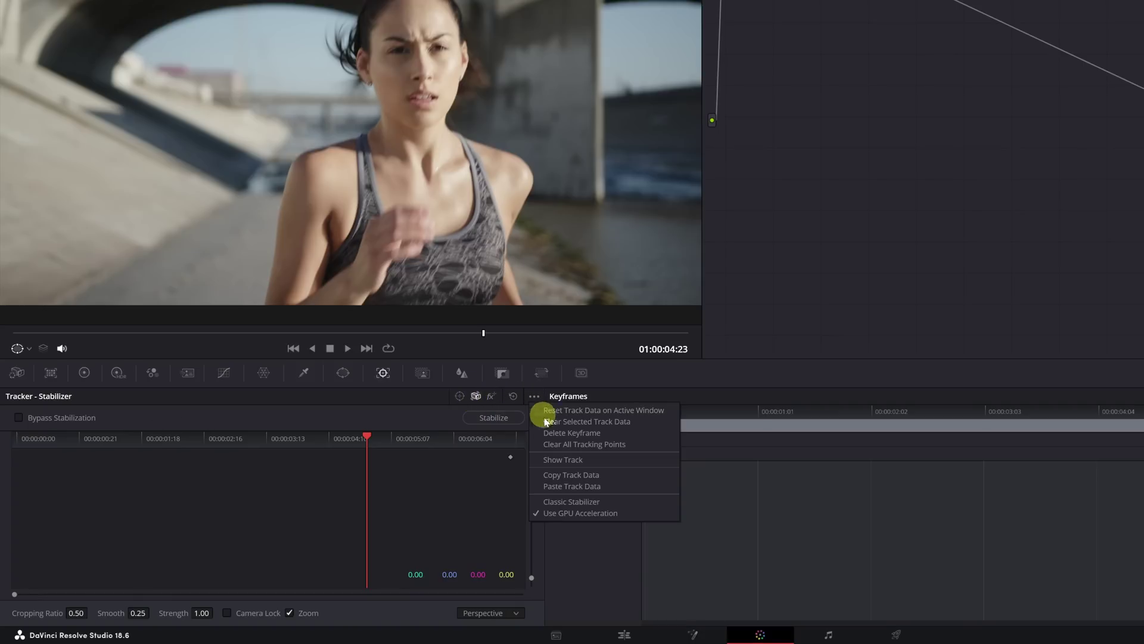
pyautogui.click(565, 502)
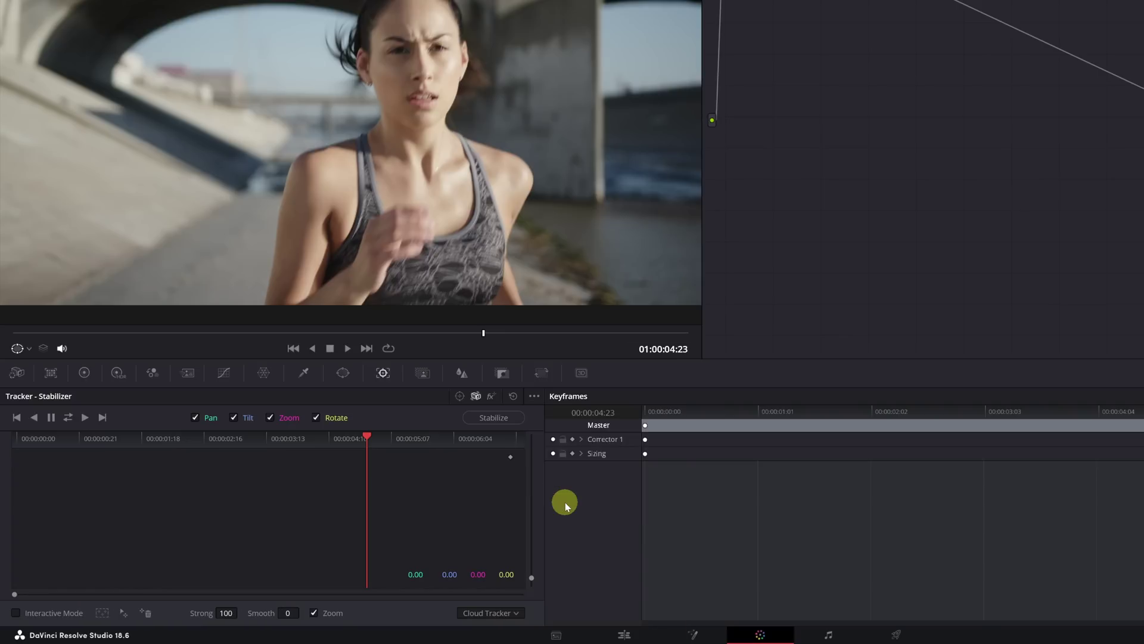
pyautogui.click(518, 613)
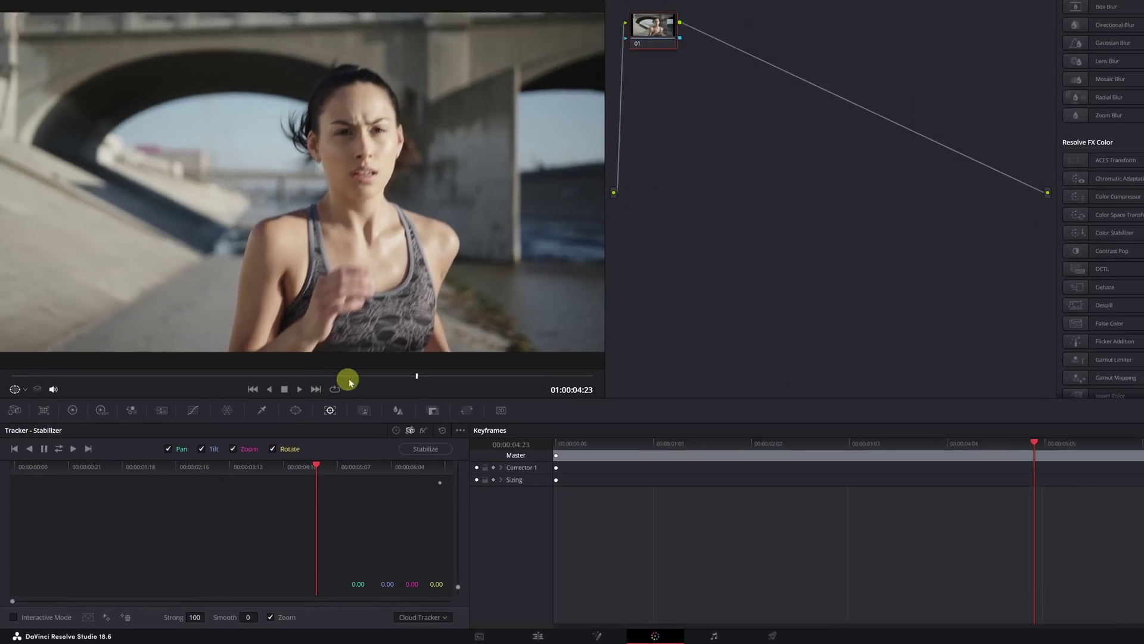
# - Scrub back to about 01:00:01:16 and disable Rotate and Zoom, keeping only Pan and Tilt
pyautogui.moveTo(415, 334); pyautogui.dragTo(359, 332)
pyautogui.moveTo(282, 400); pyautogui.dragTo(242, 398)
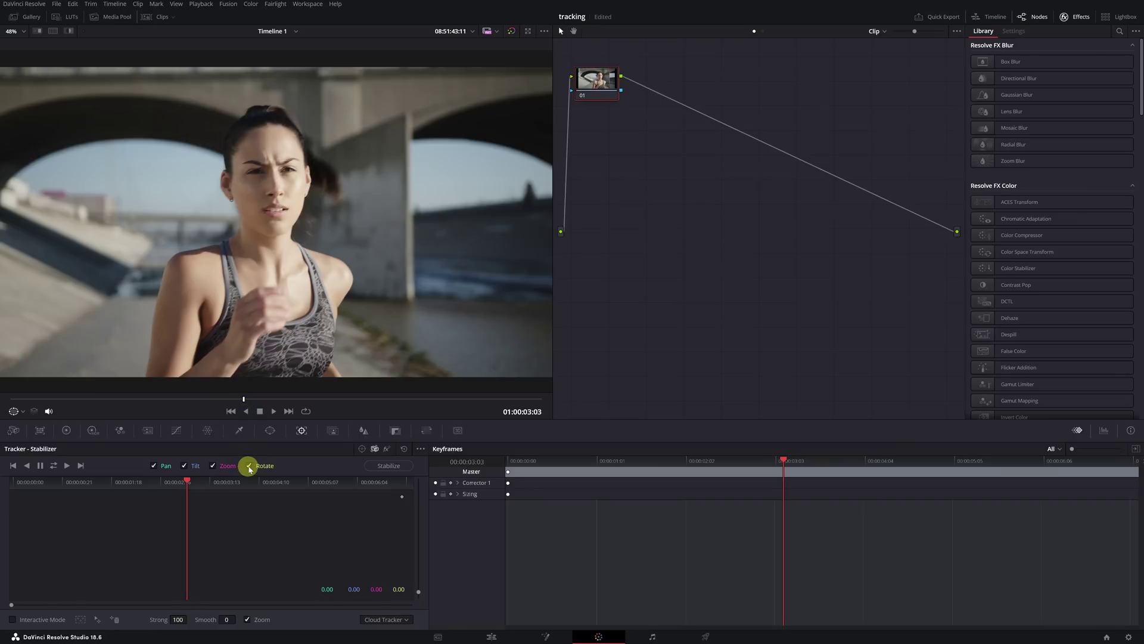
pyautogui.click(249, 467)
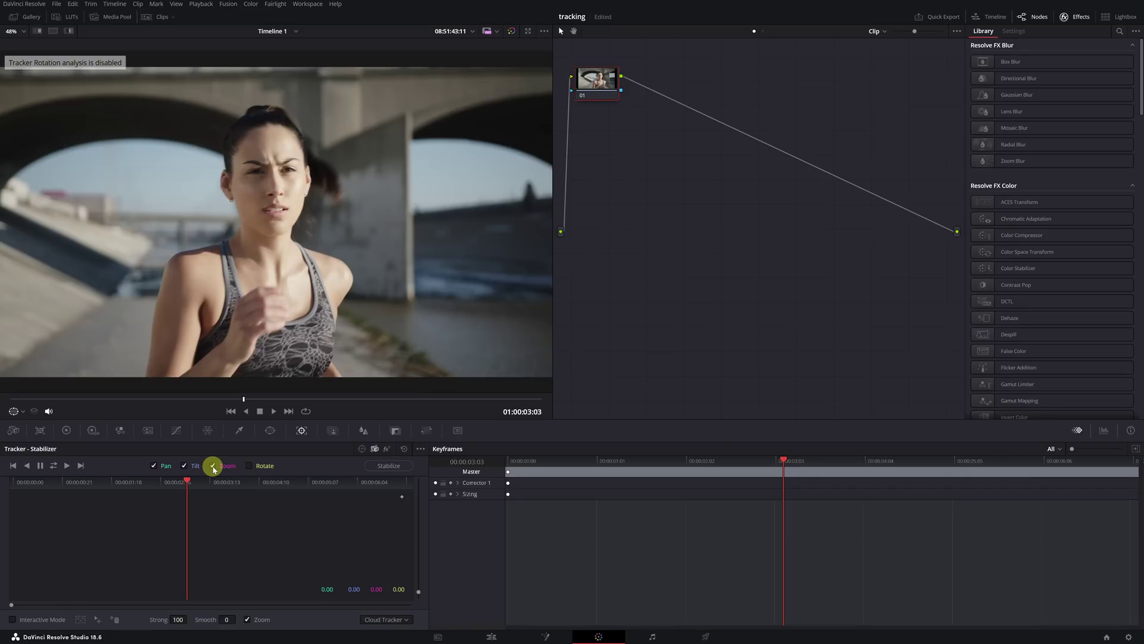
pyautogui.click(213, 466)
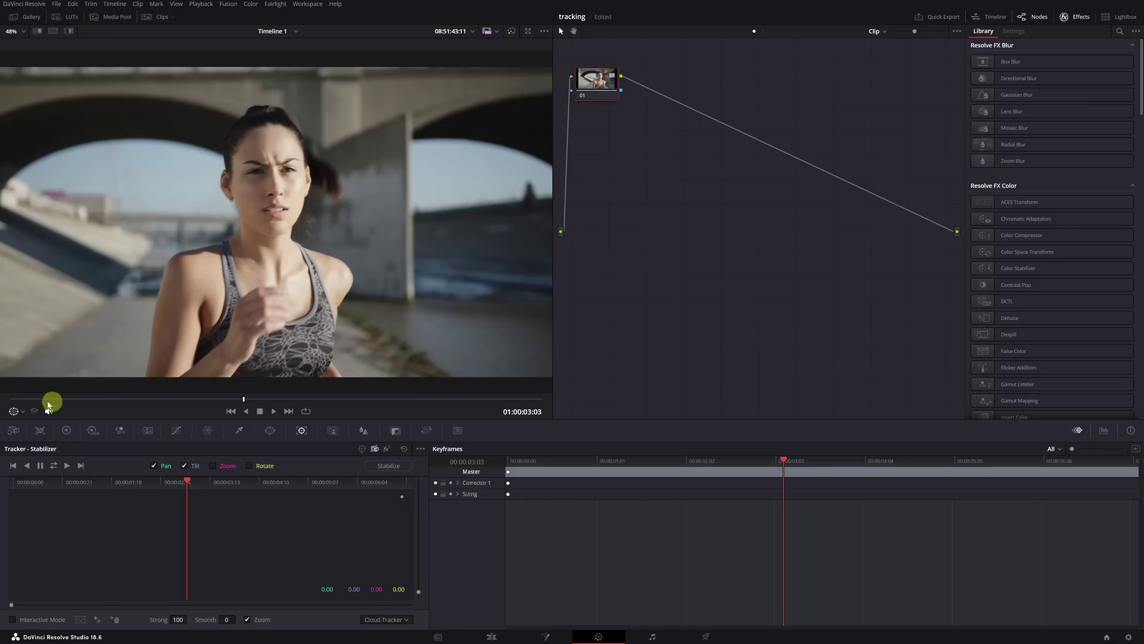
# - Zoom into the runner's face from the first frame to about 01:00:00:18, then return to the Edit page
pyautogui.moveTo(33, 399); pyautogui.dragTo(10, 399)
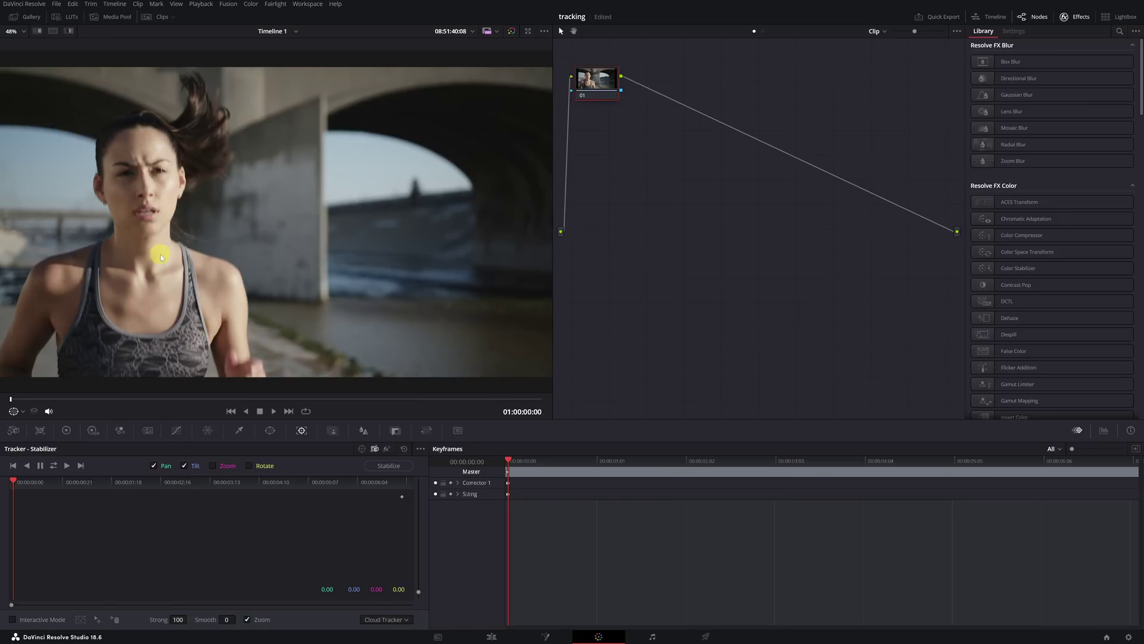
pyautogui.scroll(3, 295, 256)
pyautogui.scroll(2, 323, 273)
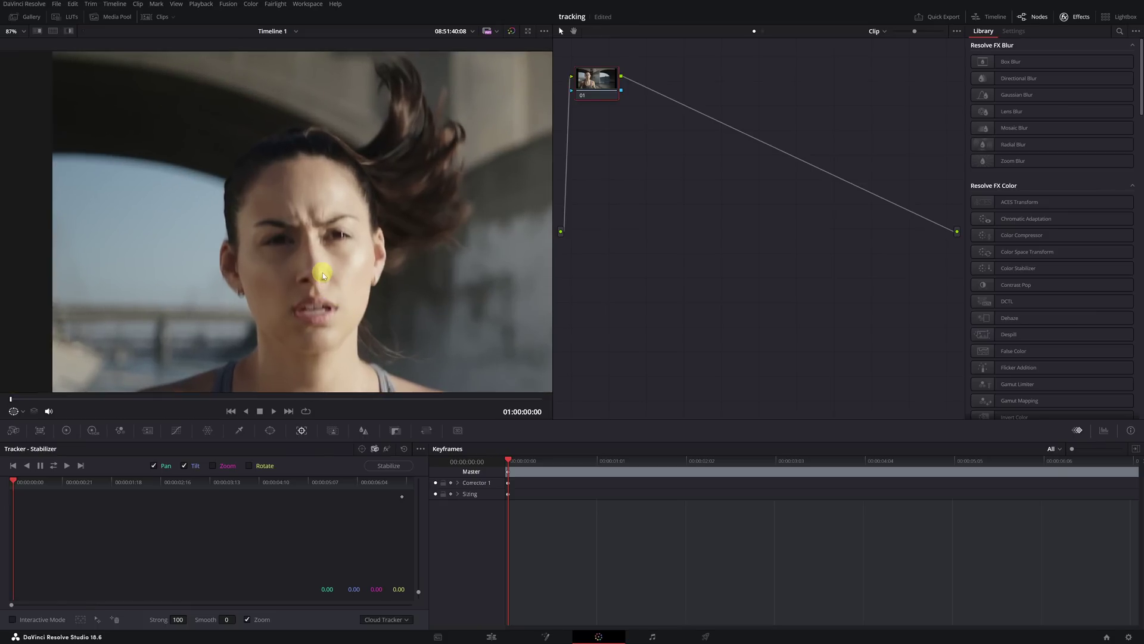
pyautogui.scroll(1, 323, 273)
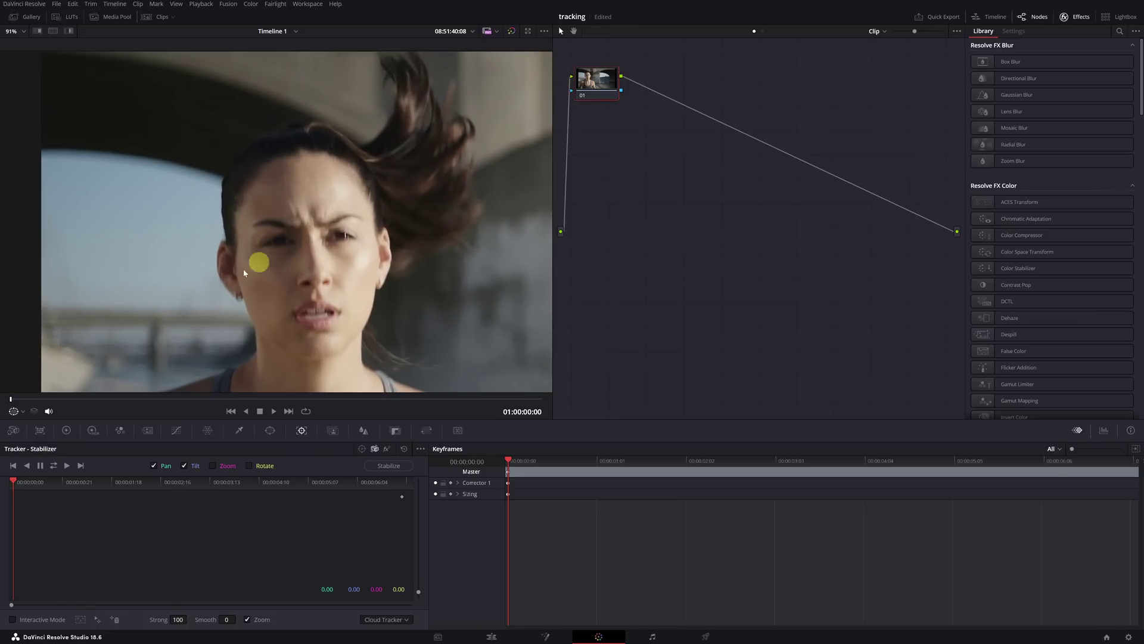
pyautogui.moveTo(19, 399); pyautogui.dragTo(246, 398)
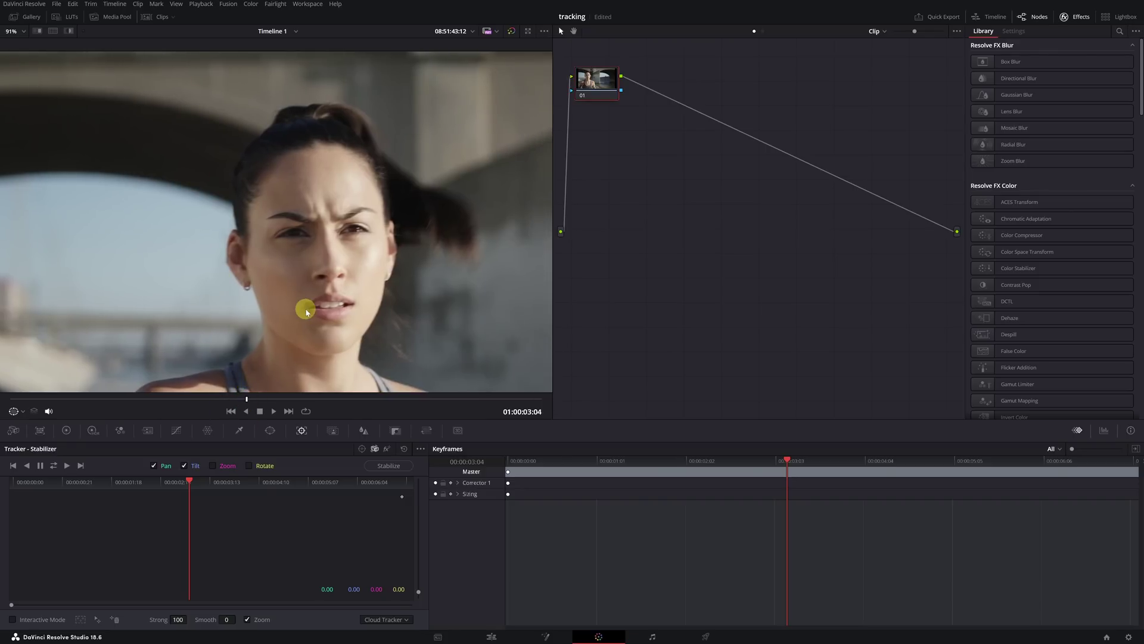
pyautogui.scroll(-5, 305, 304)
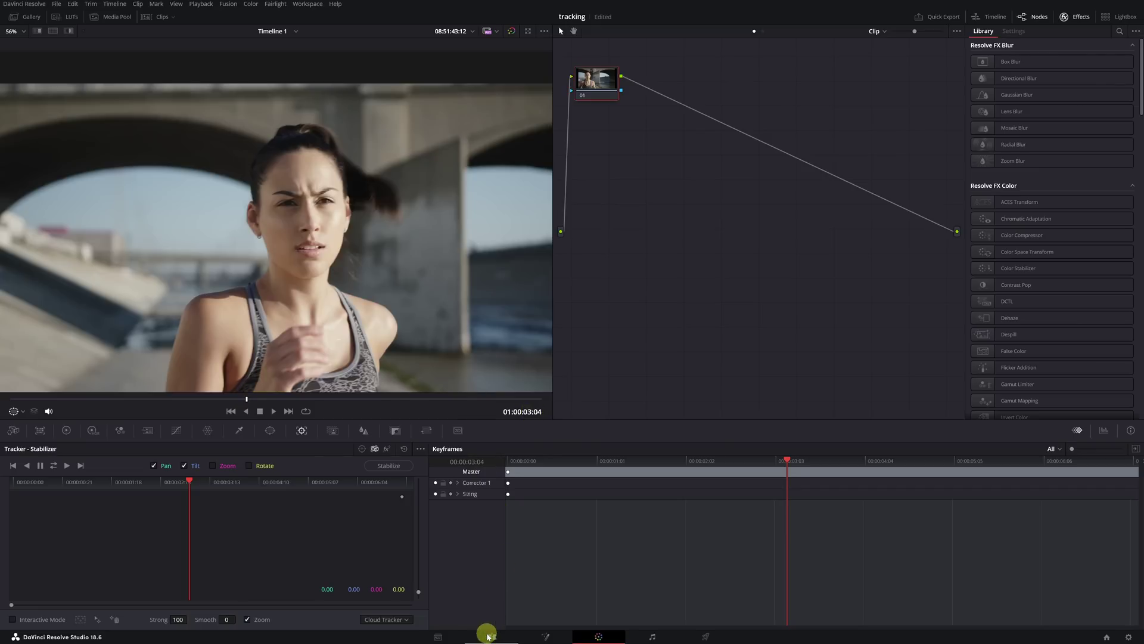
pyautogui.click(489, 636)
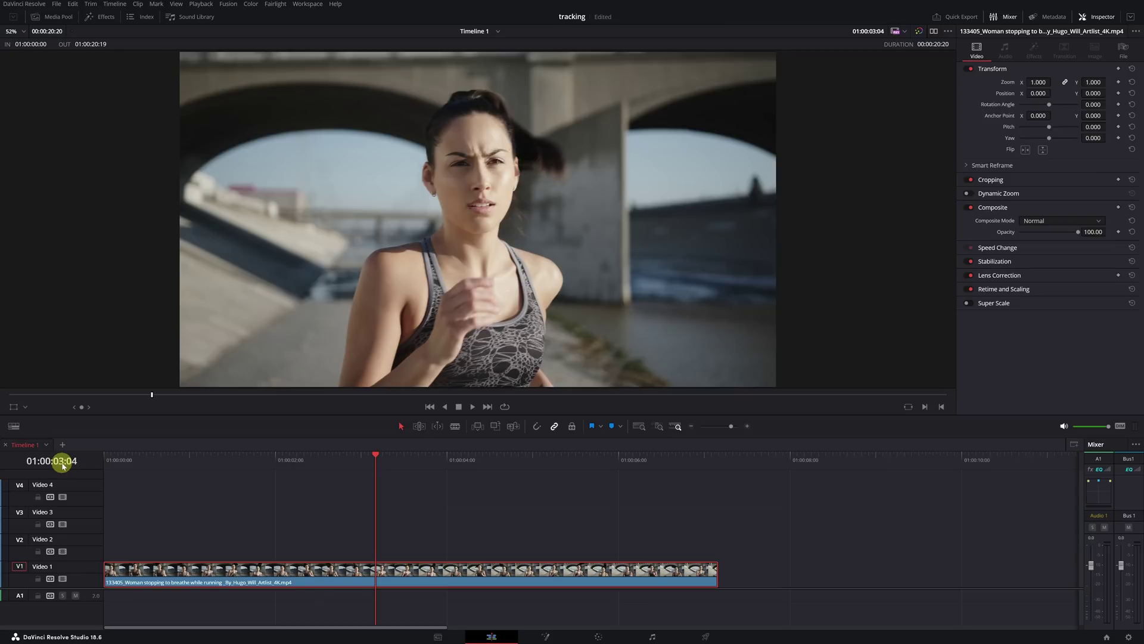
# - On the Color page, enable Interactive Mode and insert feature points in a box over the runner's head and face
pyautogui.click(599, 636)
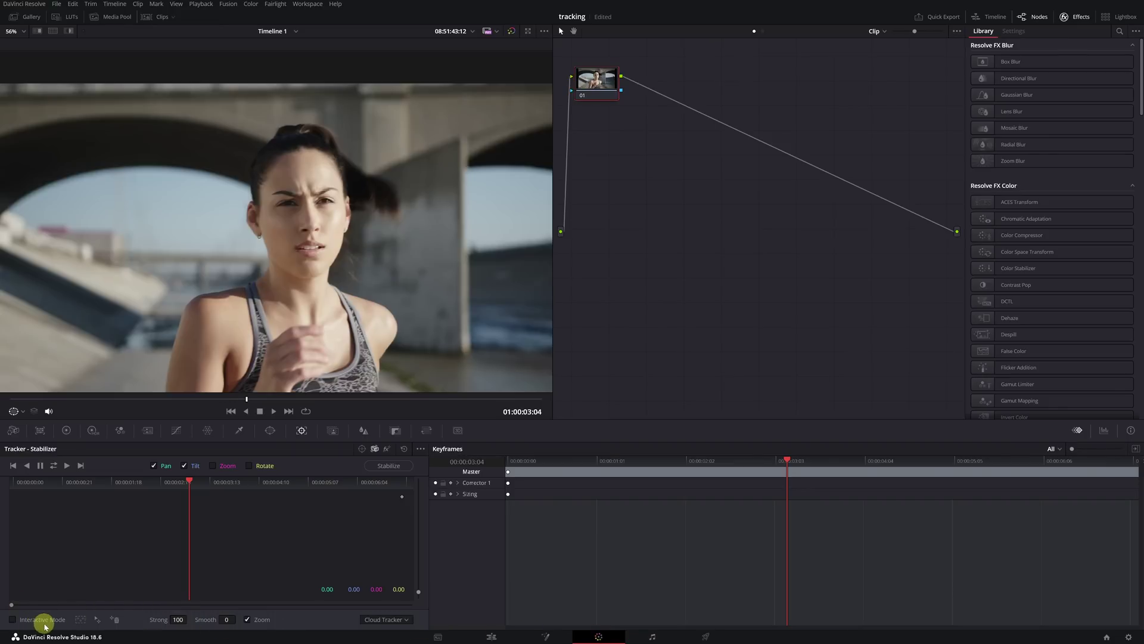
pyautogui.click(12, 619)
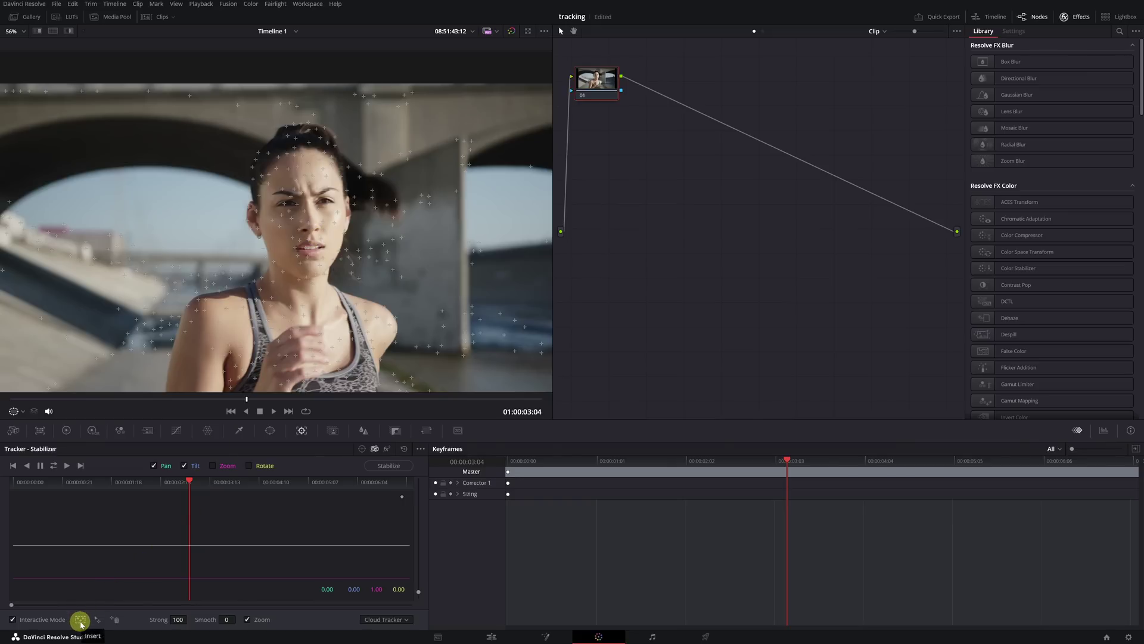
pyautogui.click(81, 623)
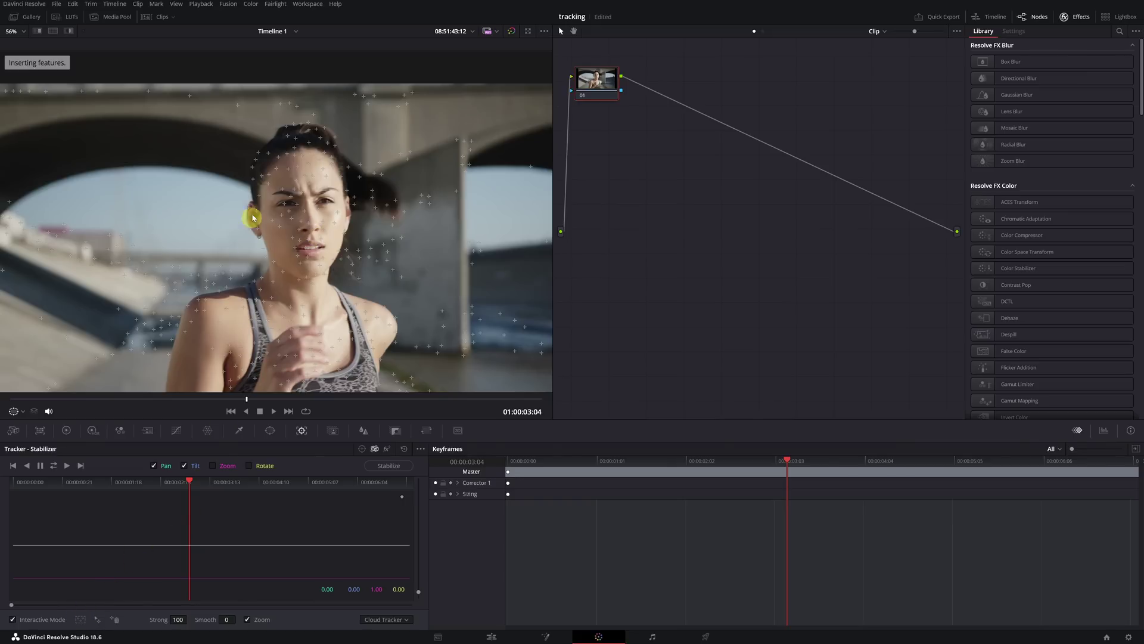
pyautogui.click(262, 152)
pyautogui.moveTo(263, 152); pyautogui.dragTo(351, 277)
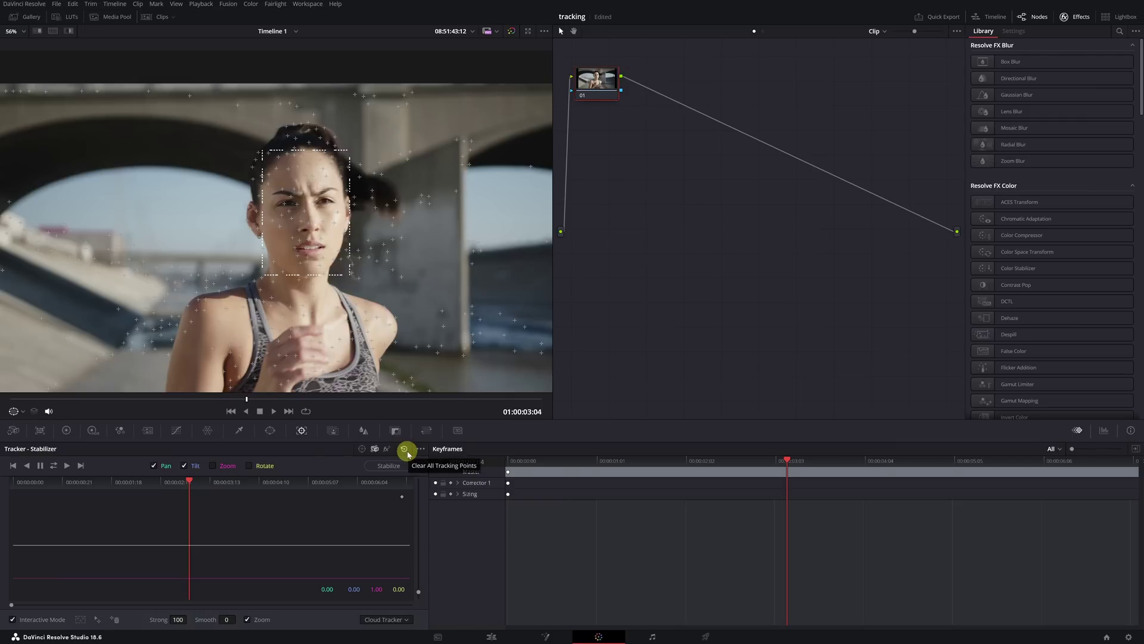
# - Clear the existing tracking points and re-insert feature points filling the face box
pyautogui.click(406, 451)
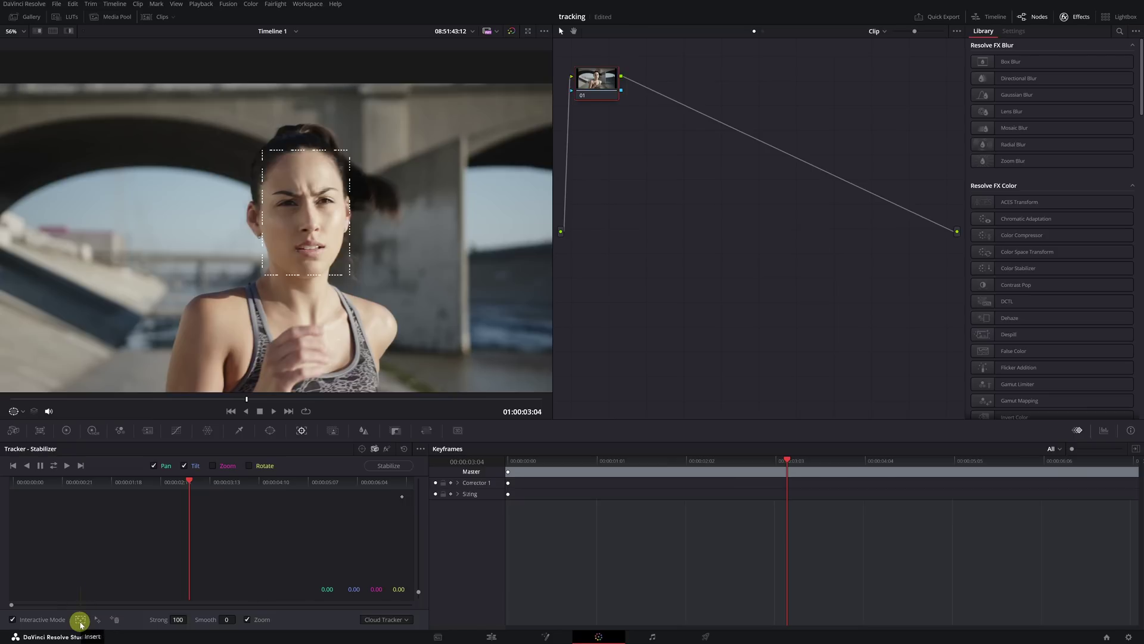
pyautogui.click(81, 621)
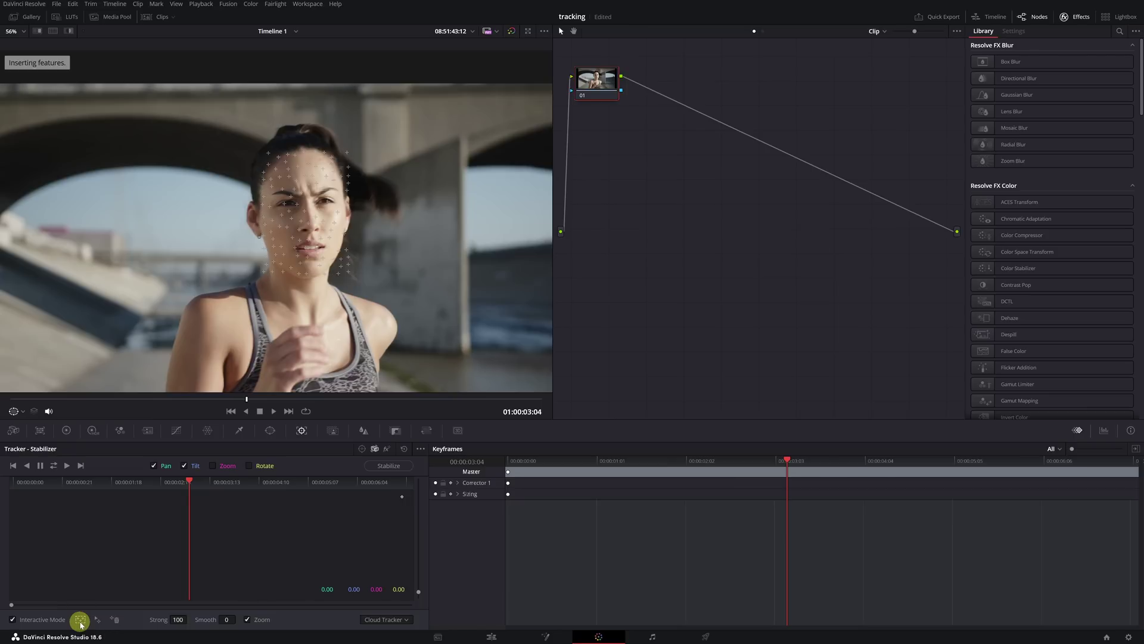
pyautogui.scroll(3, 346, 218)
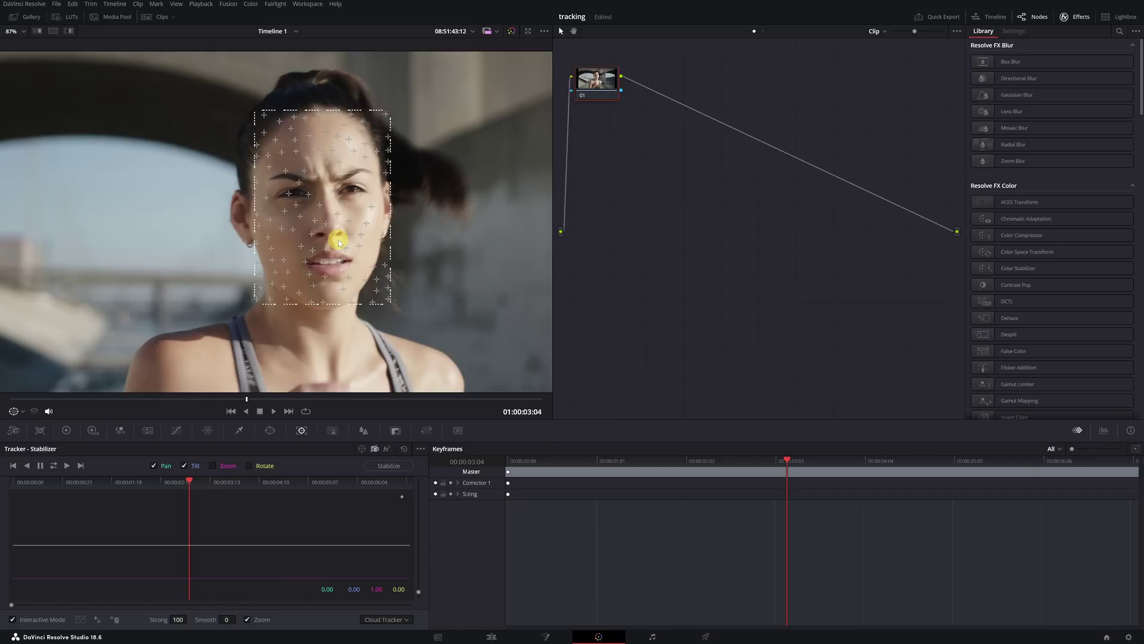
pyautogui.scroll(-3, 337, 241)
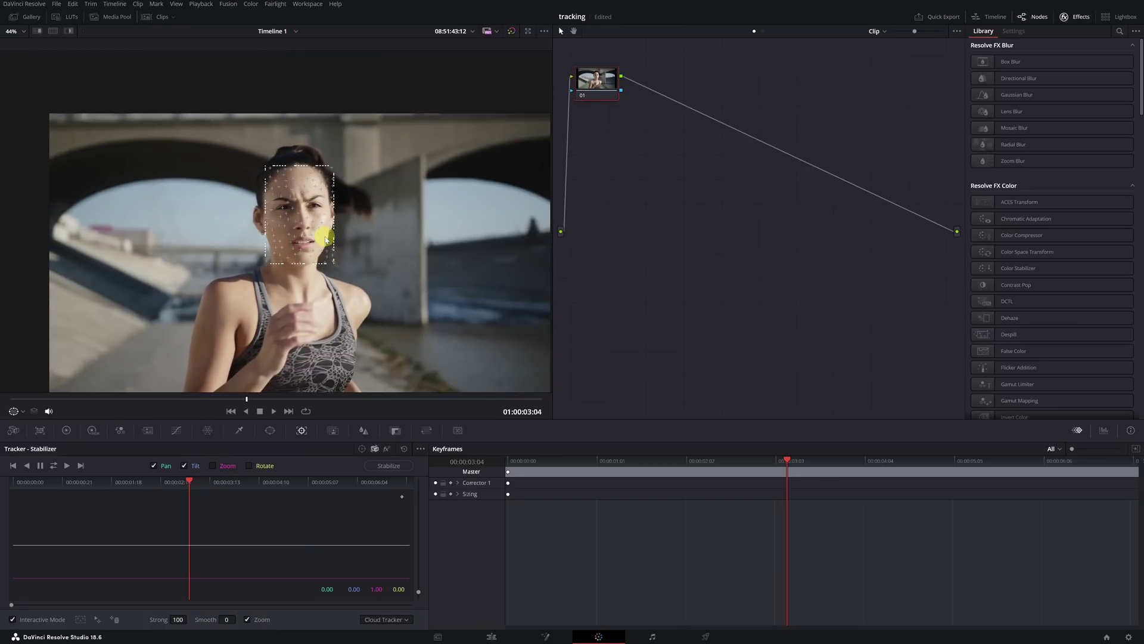
pyautogui.moveTo(326, 240); pyautogui.dragTo(289, 230)
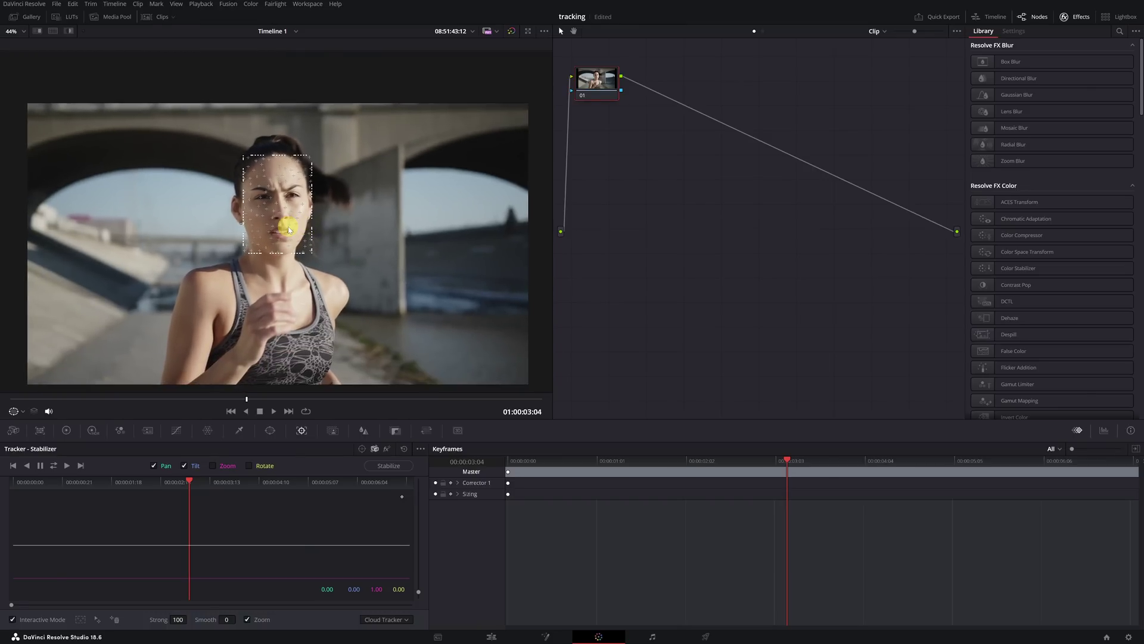
# - Track the face feature points forward and in reverse across the whole clip
pyautogui.click(54, 466)
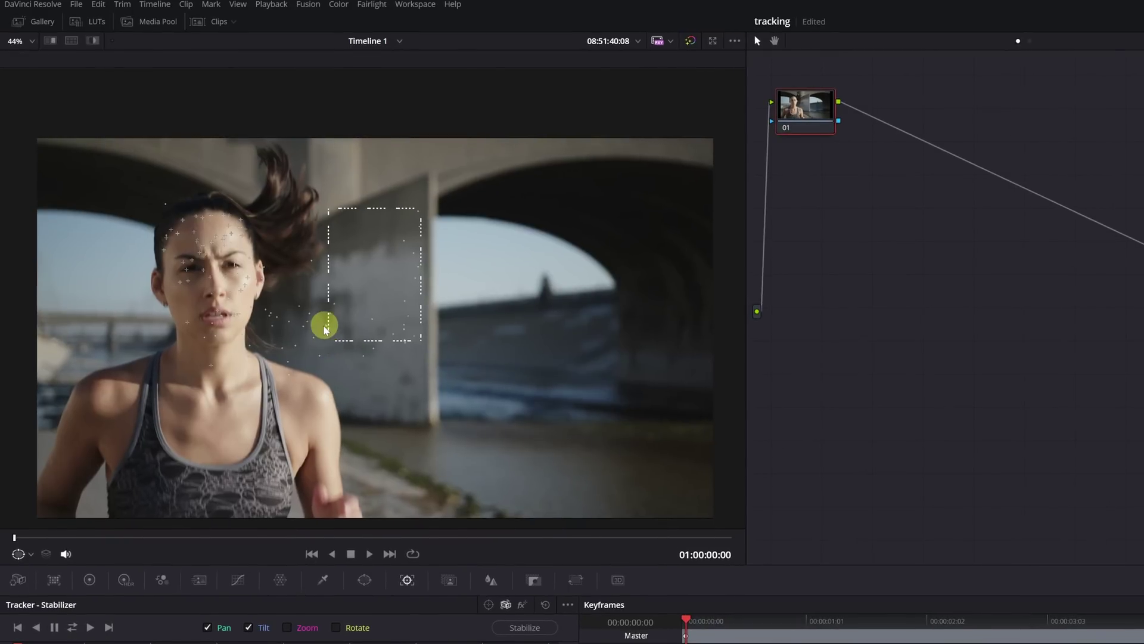
pyautogui.scroll(4, 307, 312)
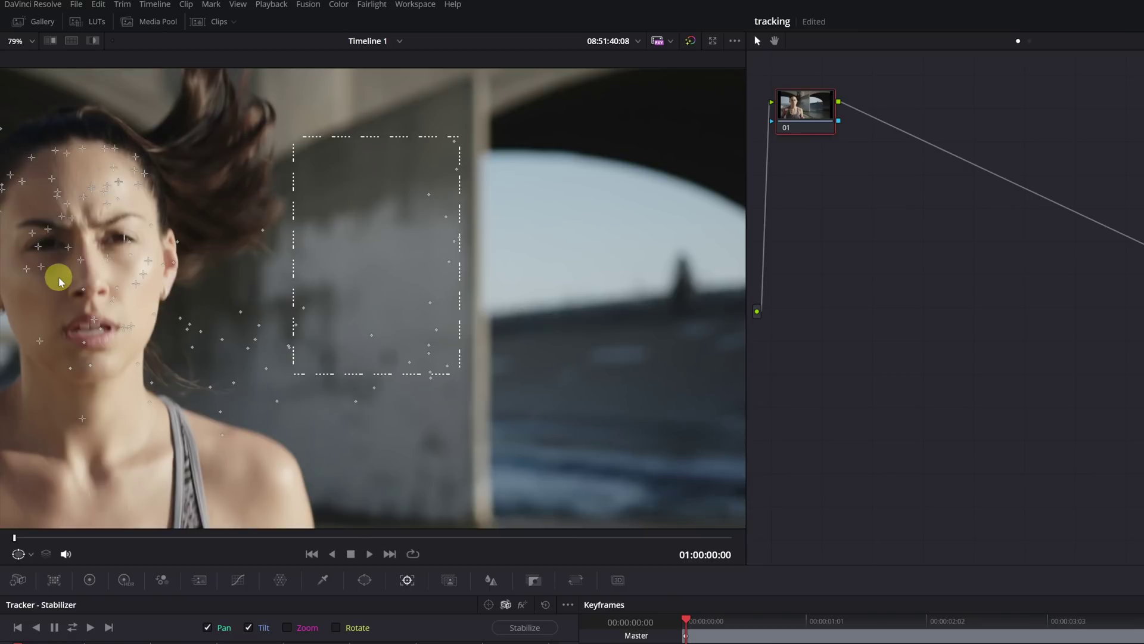
pyautogui.scroll(-2, 69, 281)
pyautogui.moveTo(117, 291); pyautogui.dragTo(276, 312)
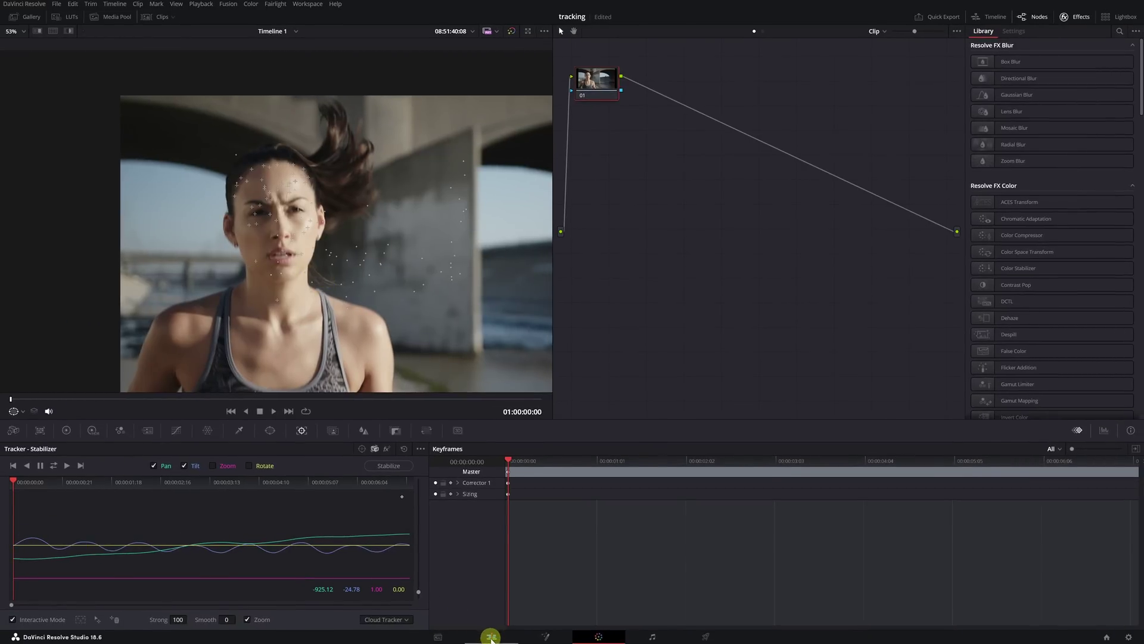
# - On the Edit page, add the basic Text title from Effects > Titles onto Video 2
pyautogui.click(491, 636)
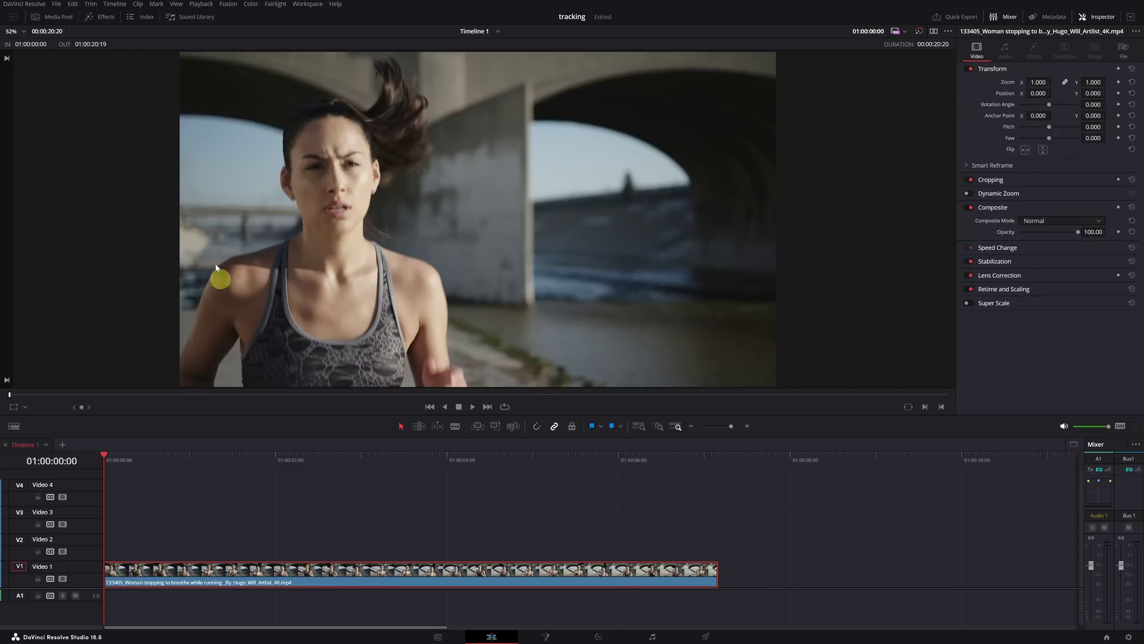
pyautogui.click(102, 18)
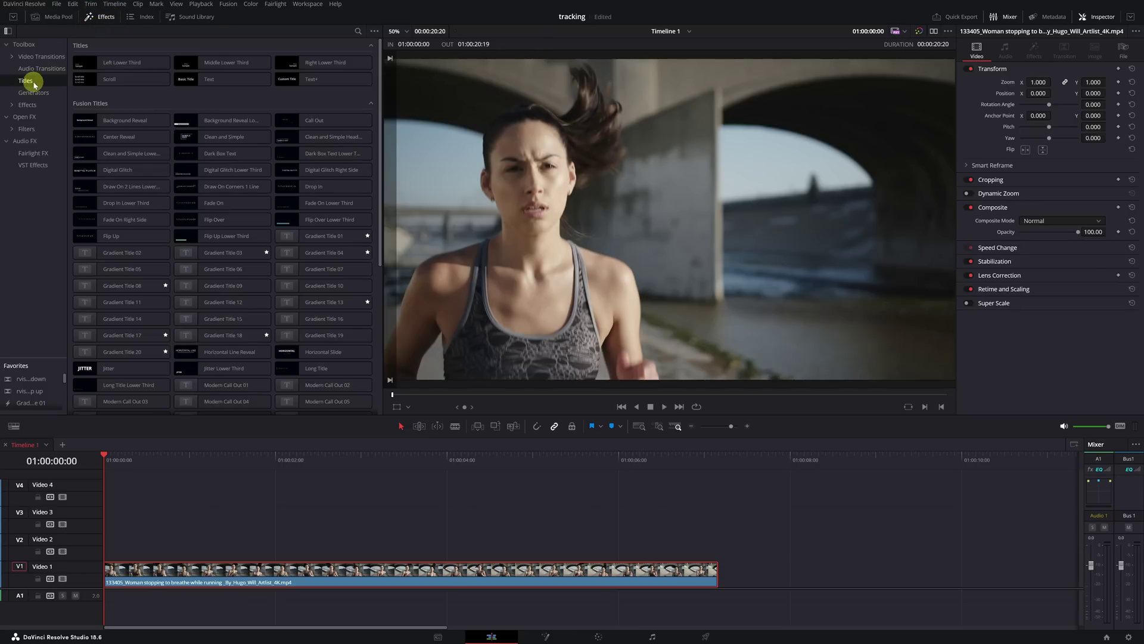
pyautogui.click(213, 82)
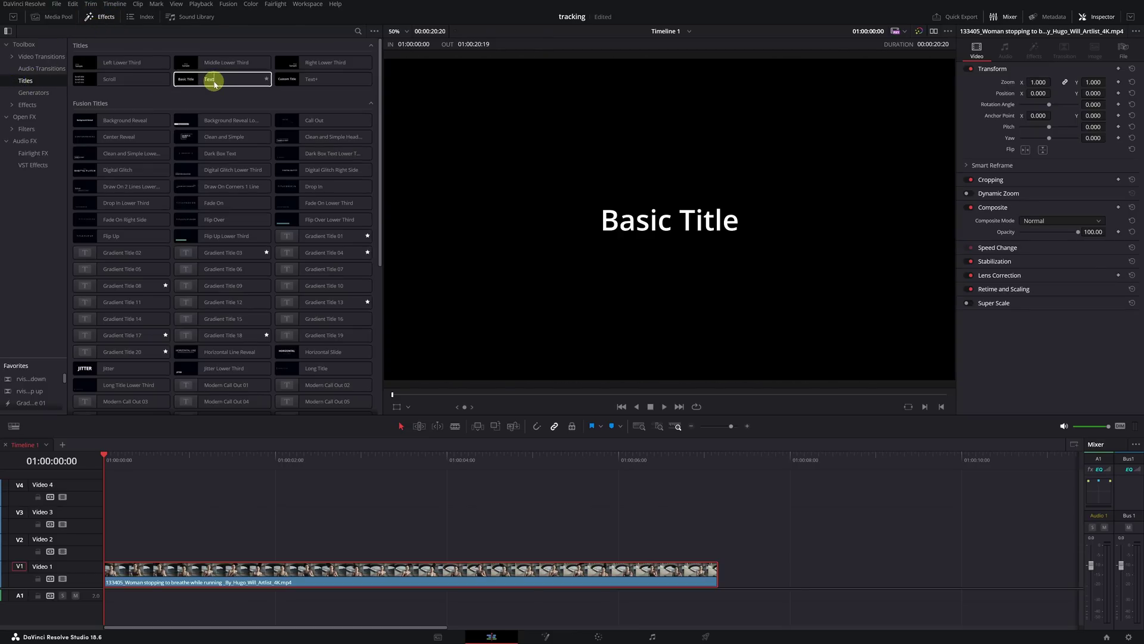
pyautogui.click(214, 83)
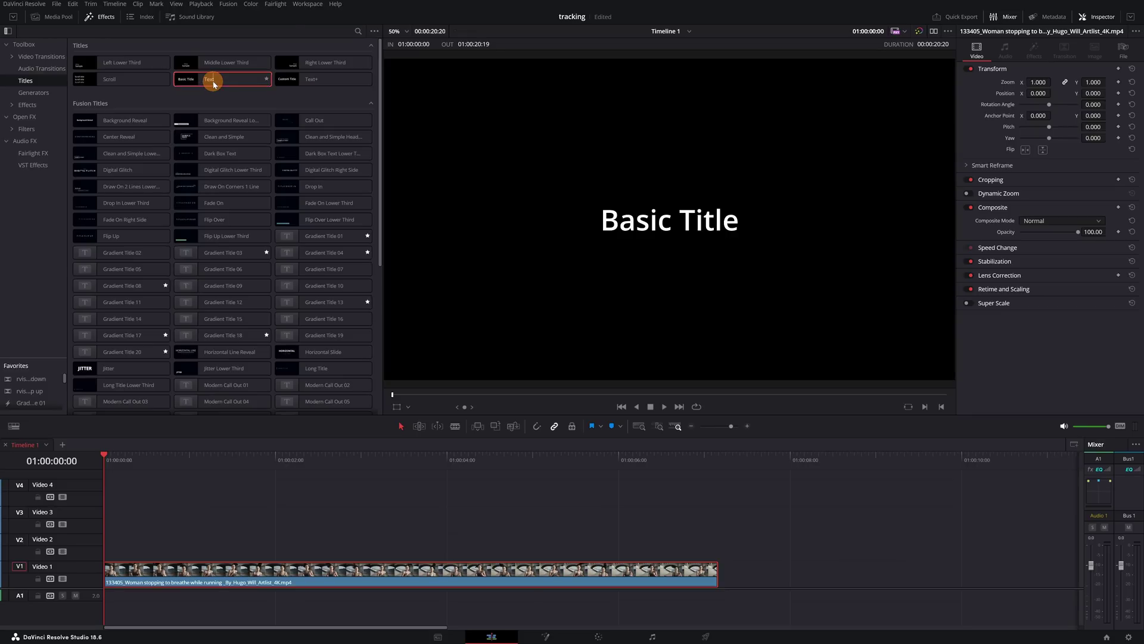
pyautogui.moveTo(214, 83); pyautogui.dragTo(130, 553)
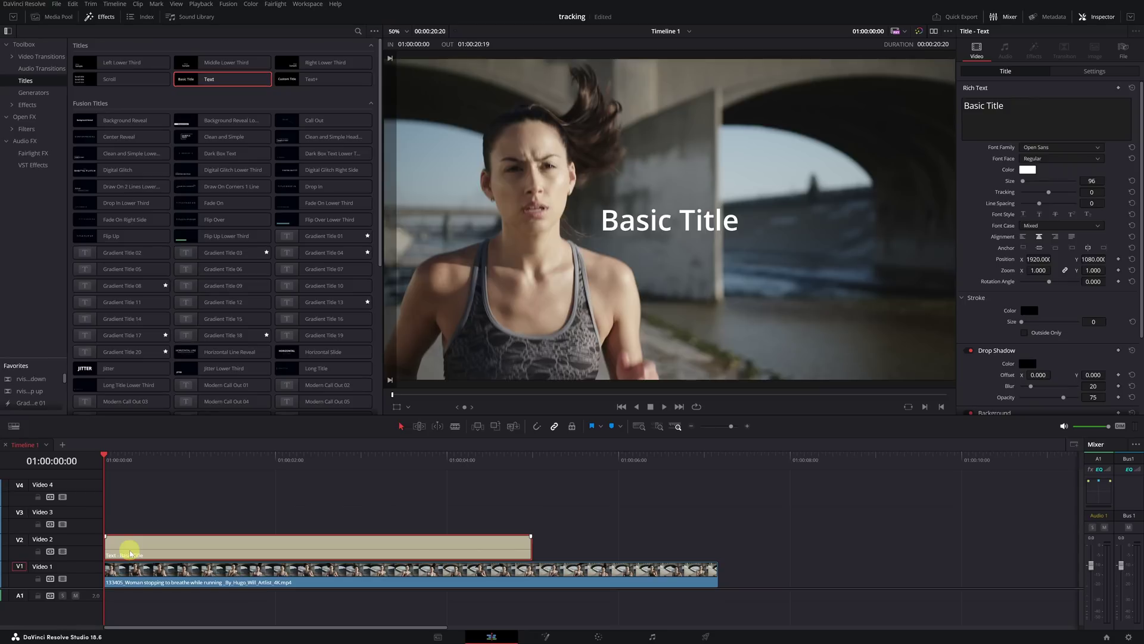
# - Extend the title clip to end with the V1 footage and scrub through to preview
pyautogui.click(528, 546)
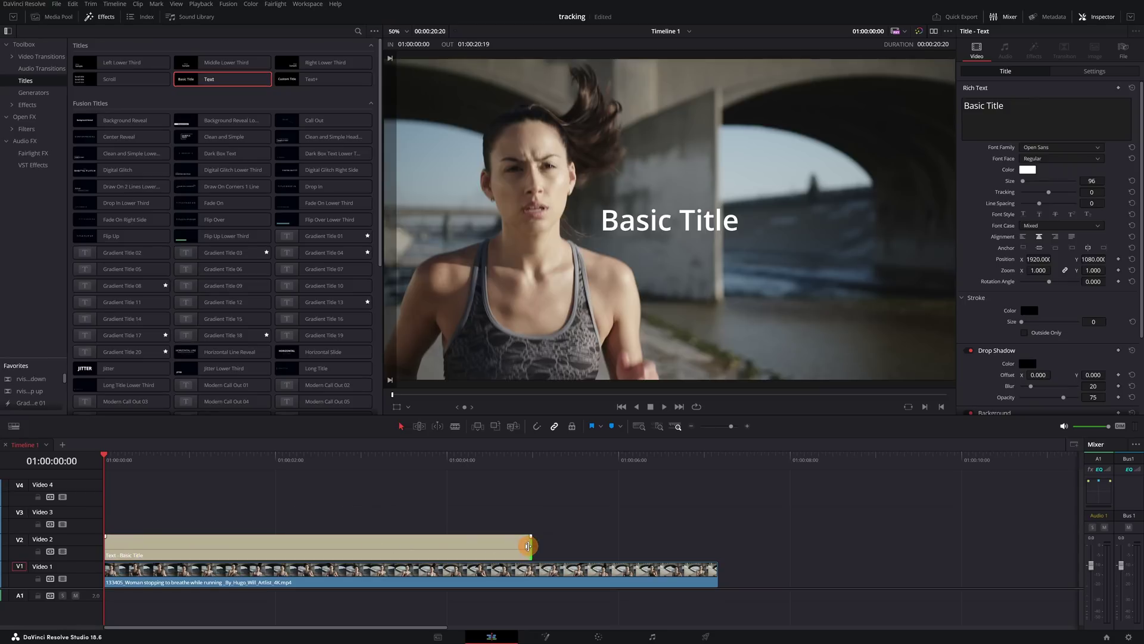
pyautogui.moveTo(532, 546); pyautogui.dragTo(714, 546)
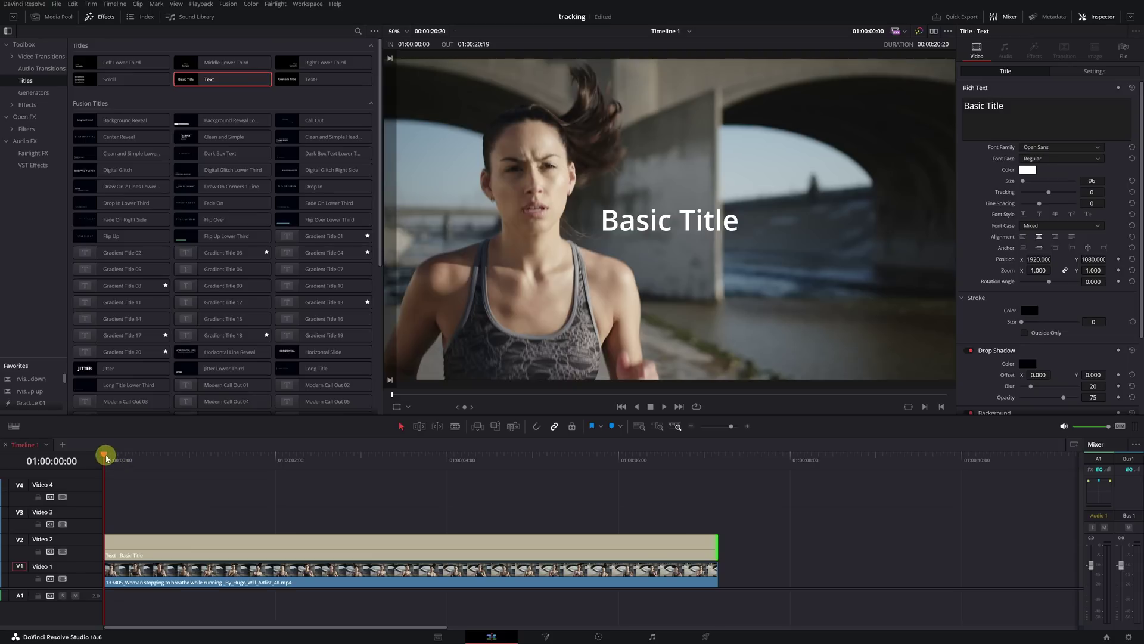
pyautogui.moveTo(106, 457); pyautogui.dragTo(376, 475)
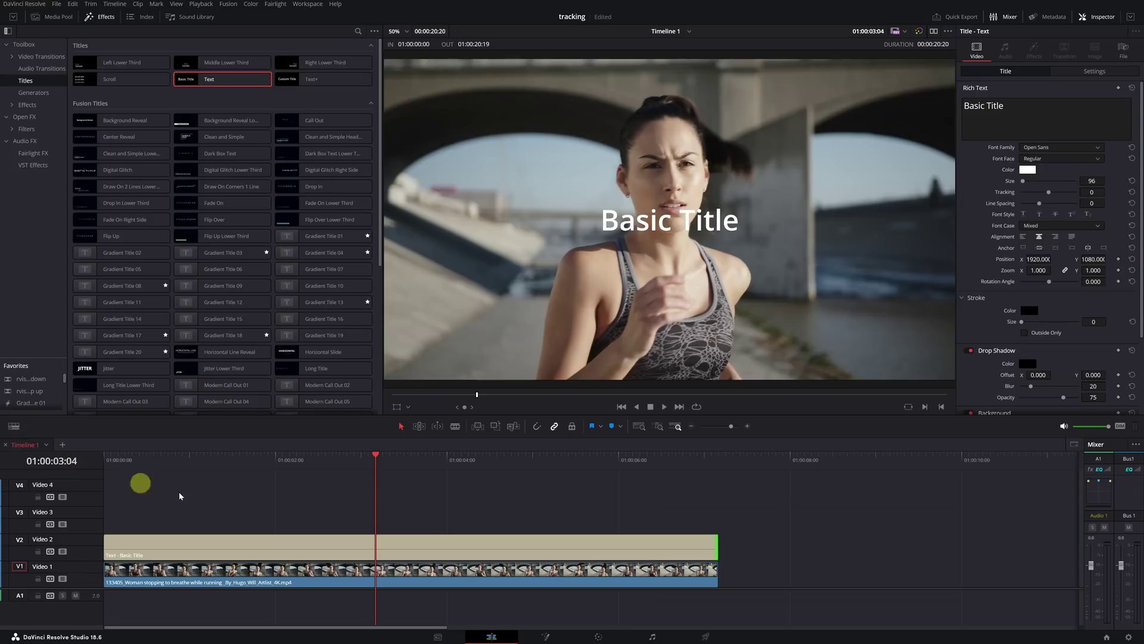
# - Change the title text to 'Running' in Impact font and raise it to Position Y 1995
pyautogui.click(387, 544)
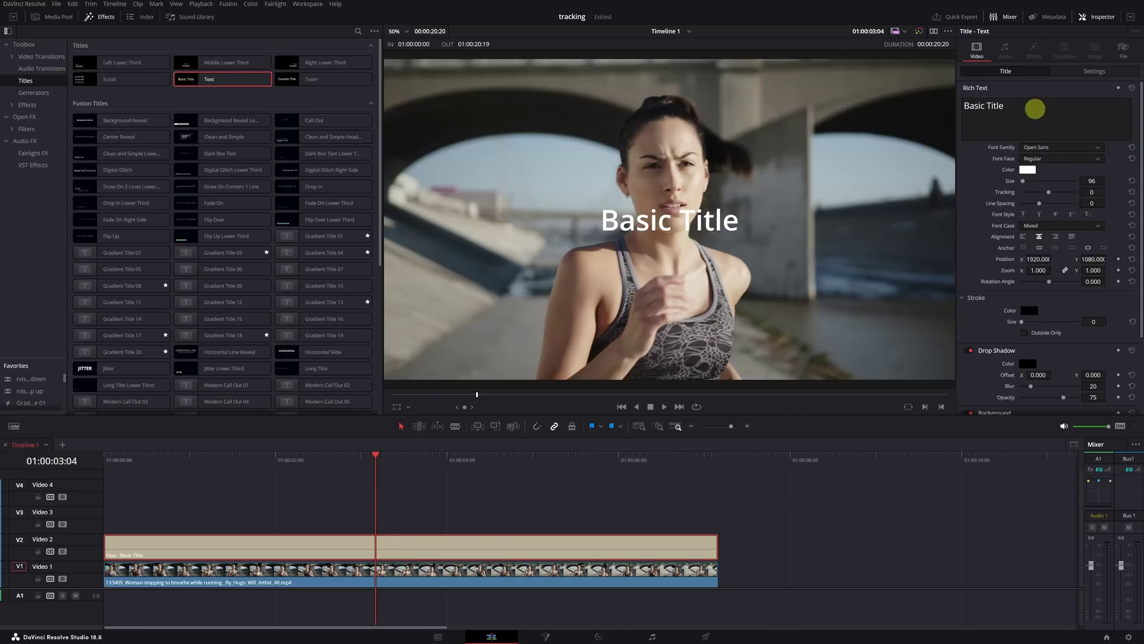
pyautogui.tripleClick(1036, 109)
pyautogui.write('Running')
pyautogui.click(1049, 147)
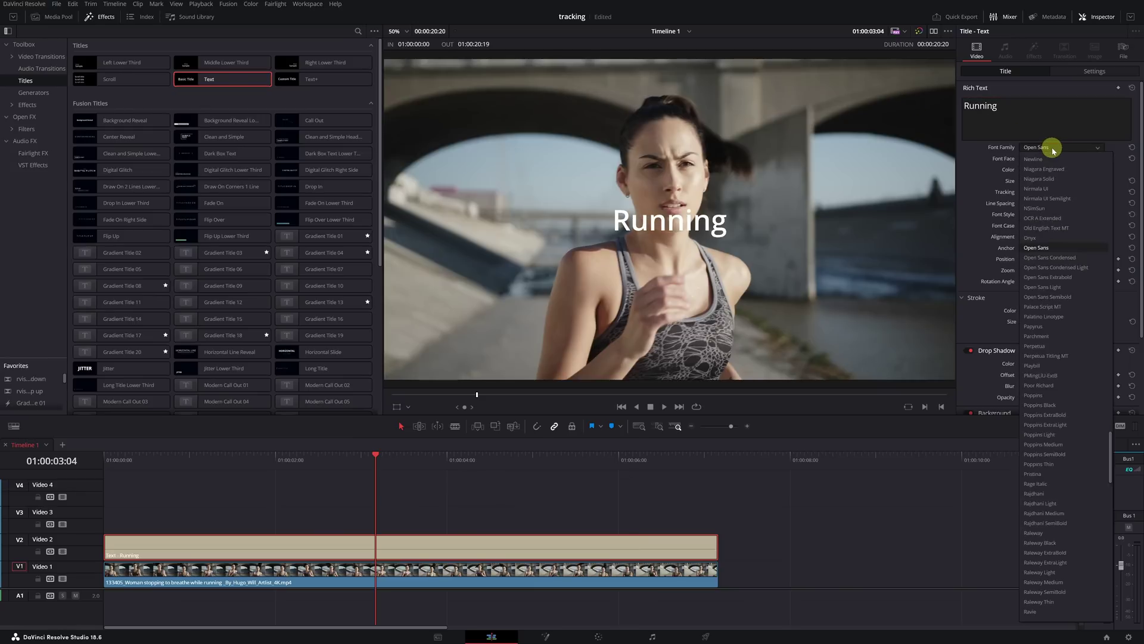
pyautogui.click(1049, 149)
pyautogui.moveTo(1039, 259); pyautogui.dragTo(989, 259)
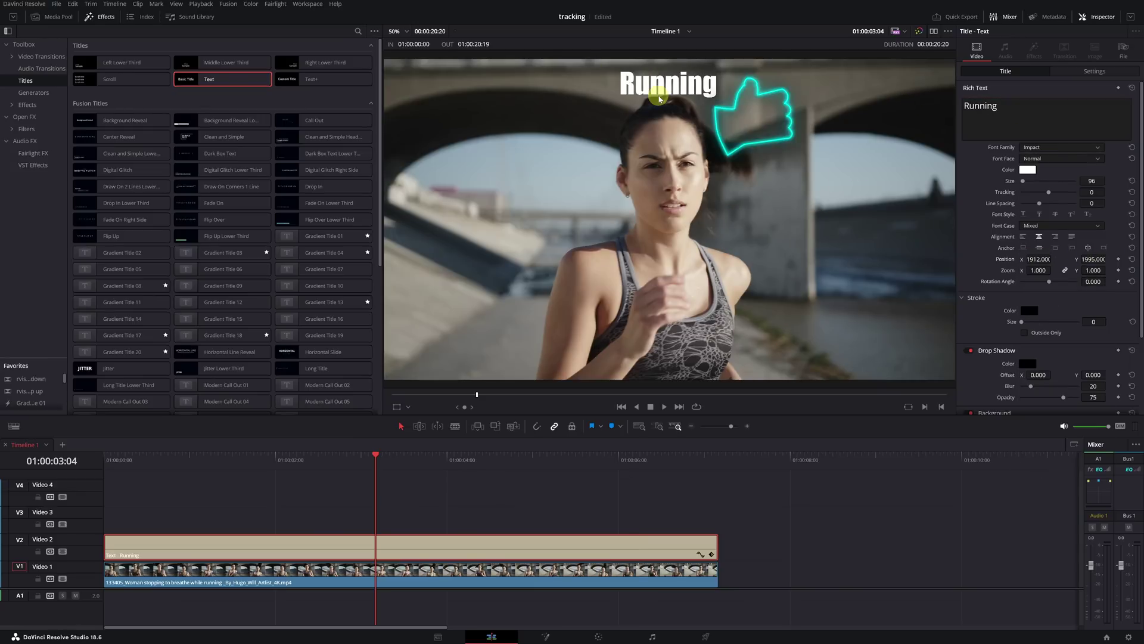
# - Convert the Running title clip on V2 into Compound Clip 13
pyautogui.rightClick(370, 547)
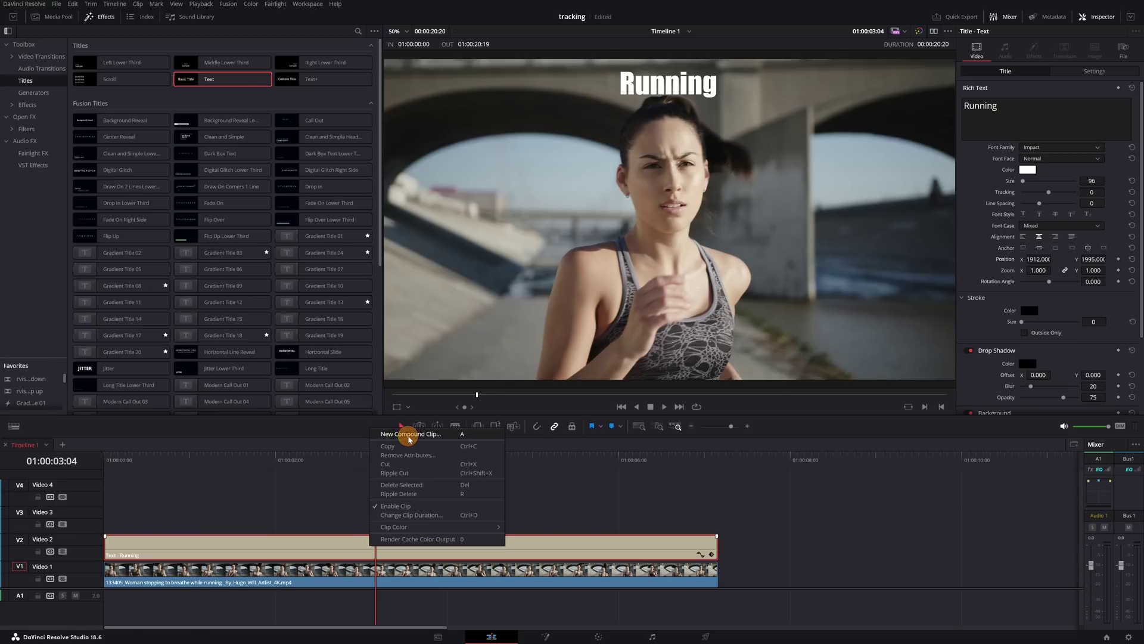
pyautogui.click(409, 435)
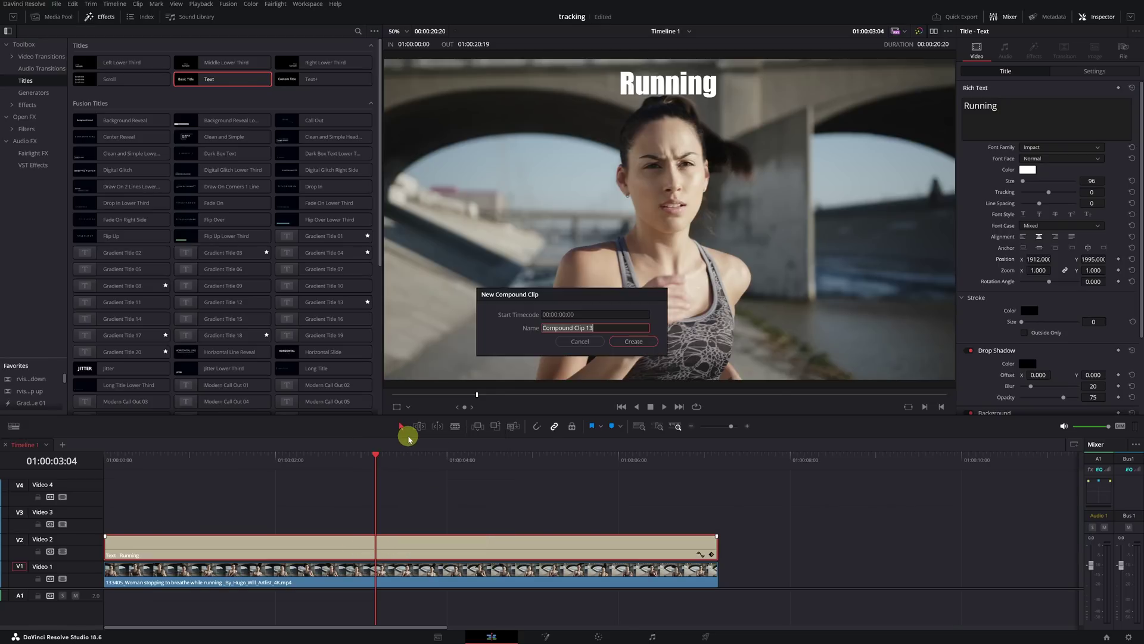
pyautogui.click(636, 341)
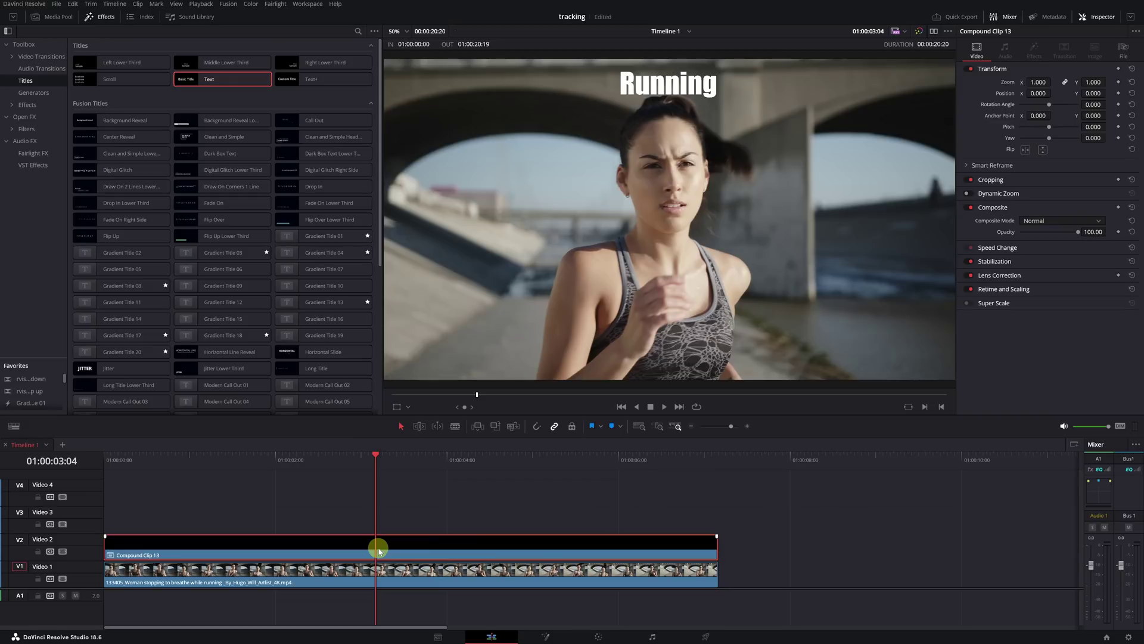
# - Move the figure, clock and text clips to the timeline start and shift the running figure right
pyautogui.hotkey('shift', 'z')
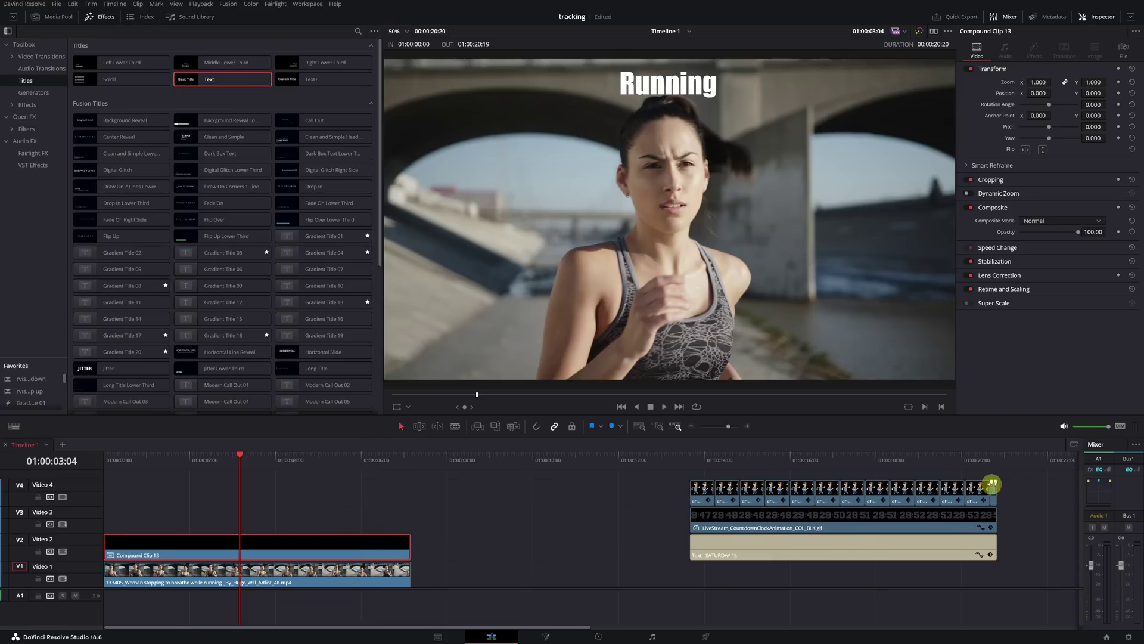
pyautogui.moveTo(1013, 477)
pyautogui.mouseDown()
pyautogui.moveTo(723, 546)
pyautogui.moveTo(106, 554)
pyautogui.mouseUp()
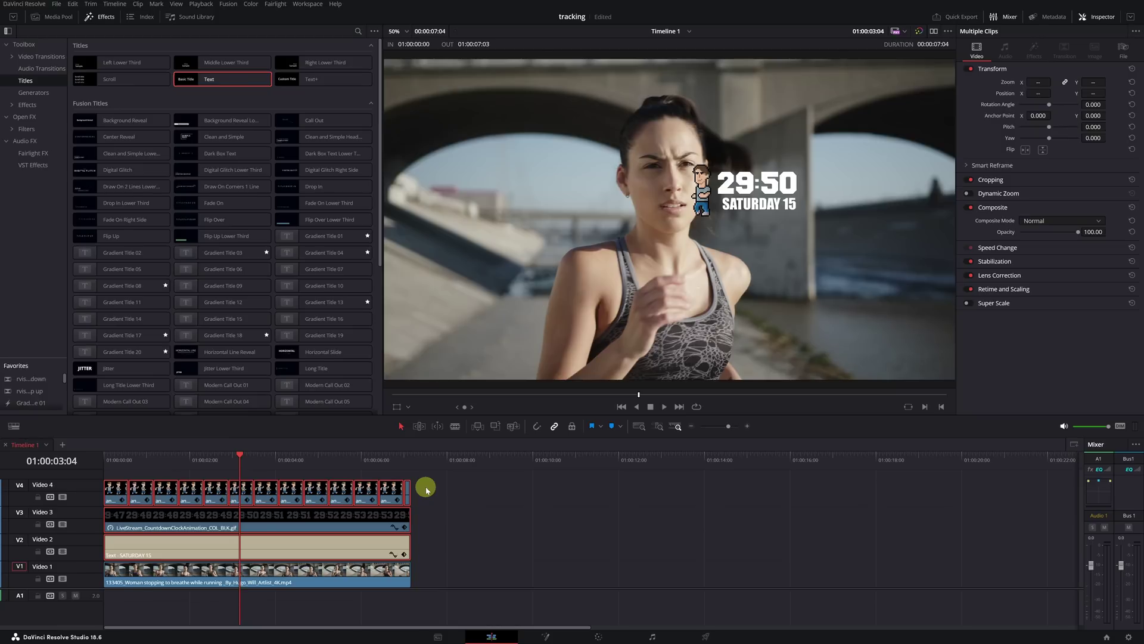
pyautogui.moveTo(426, 490); pyautogui.dragTo(108, 504)
pyautogui.moveTo(1040, 93); pyautogui.dragTo(1093, 92)
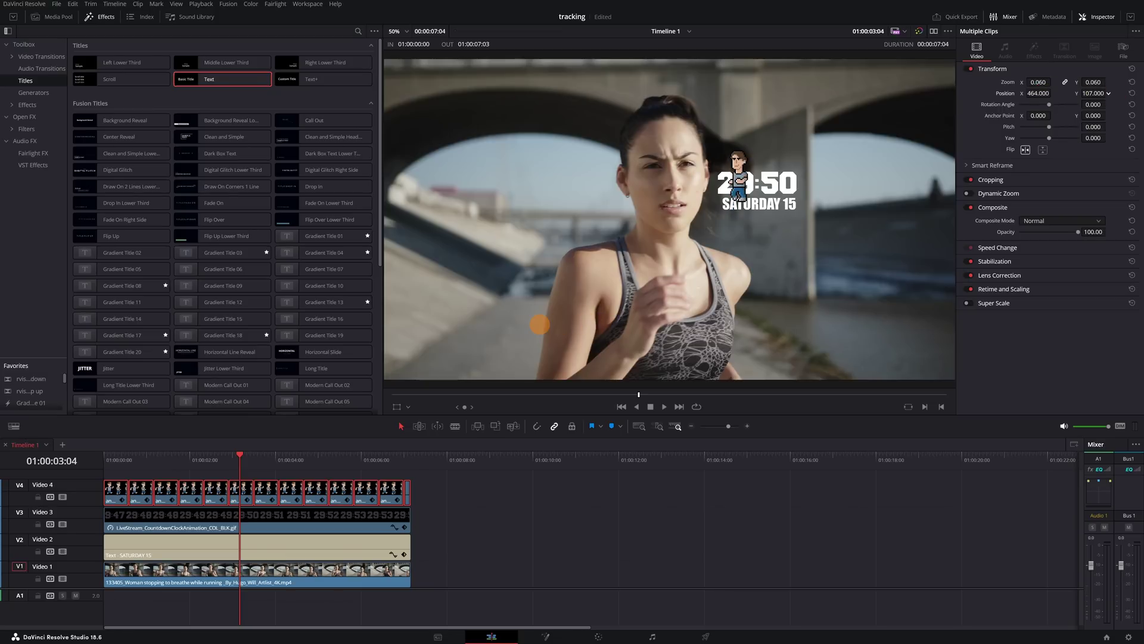
# - Place the countdown clock at 750/366 with the SATURDAY 15 text beneath it at 834/199
pyautogui.click(219, 516)
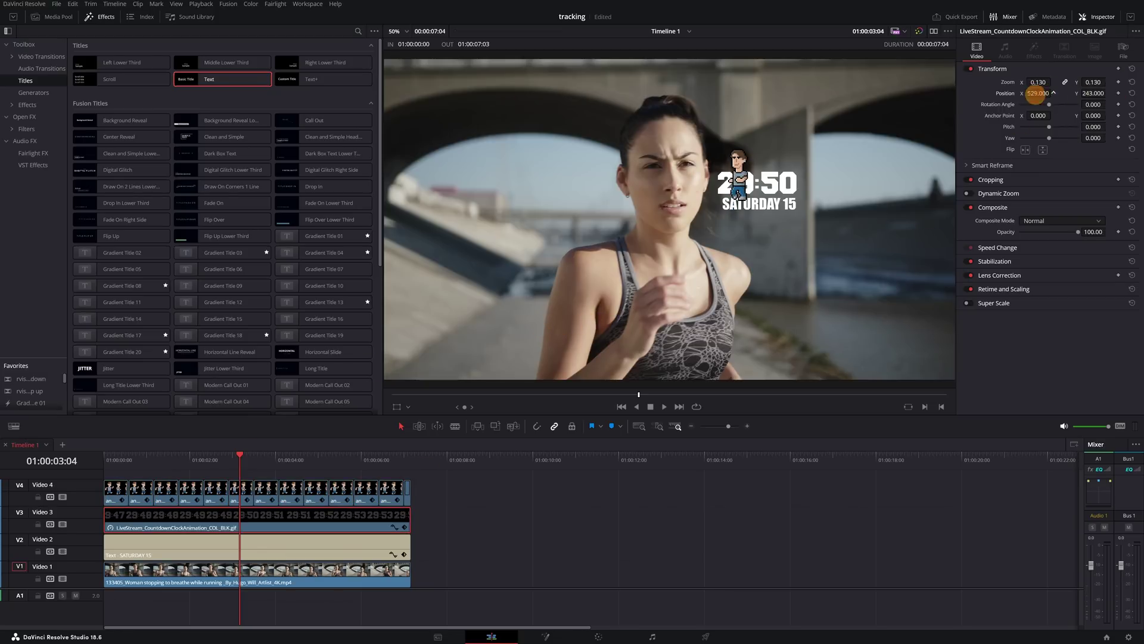
pyautogui.moveTo(1038, 93); pyautogui.dragTo(1108, 93)
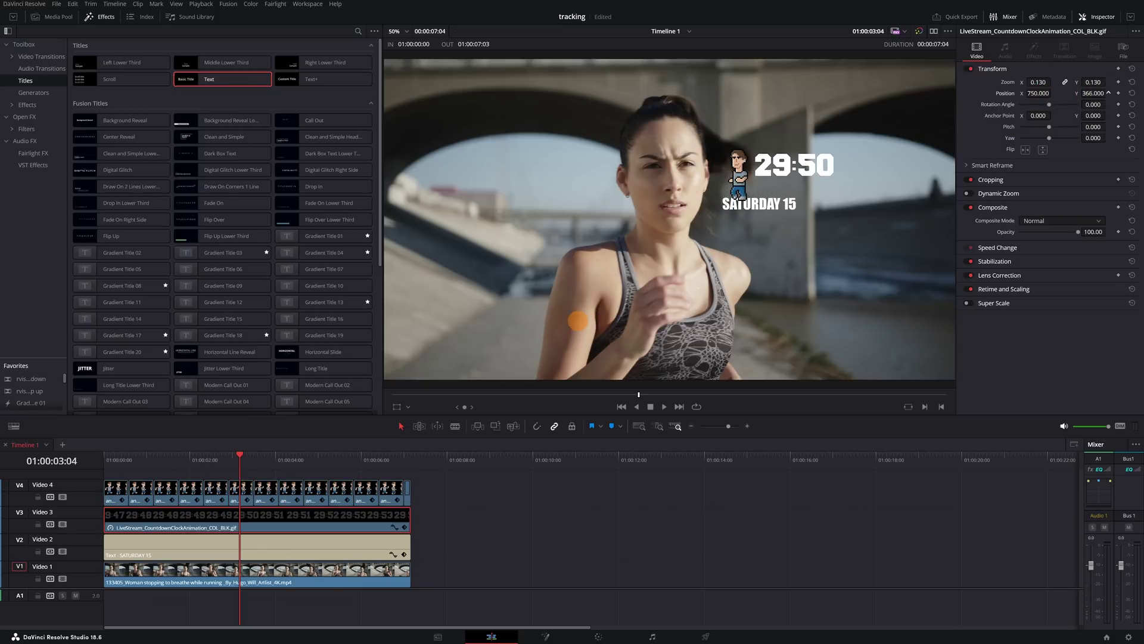
pyautogui.click(199, 542)
pyautogui.moveTo(1038, 113)
pyautogui.mouseDown()
pyautogui.moveTo(1131, 113)
pyautogui.moveTo(1044, 112)
pyautogui.mouseUp()
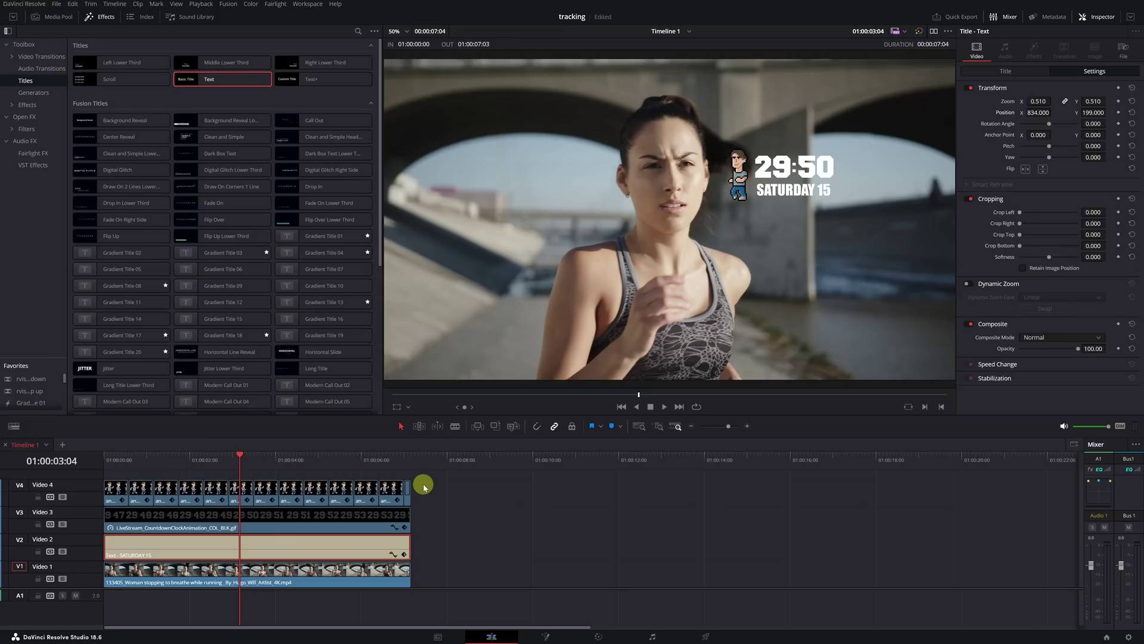
# - Merge the V2–V4 running figure, countdown clock and SATURDAY 15 clips into Compound Clip 14
pyautogui.moveTo(424, 484); pyautogui.dragTo(96, 545)
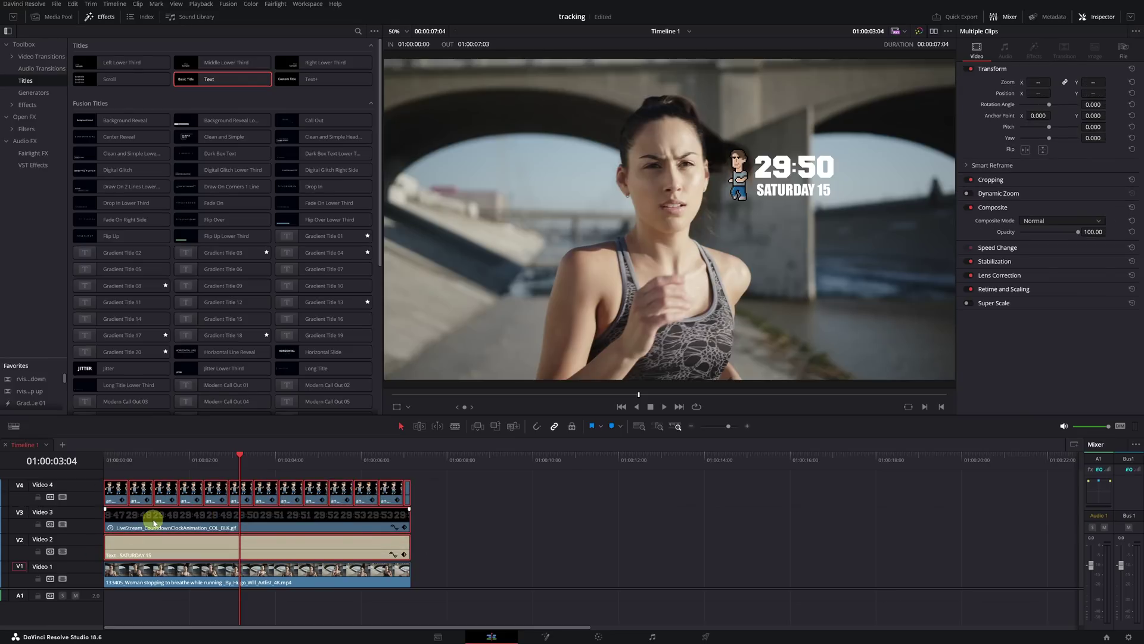
pyautogui.rightClick(153, 517)
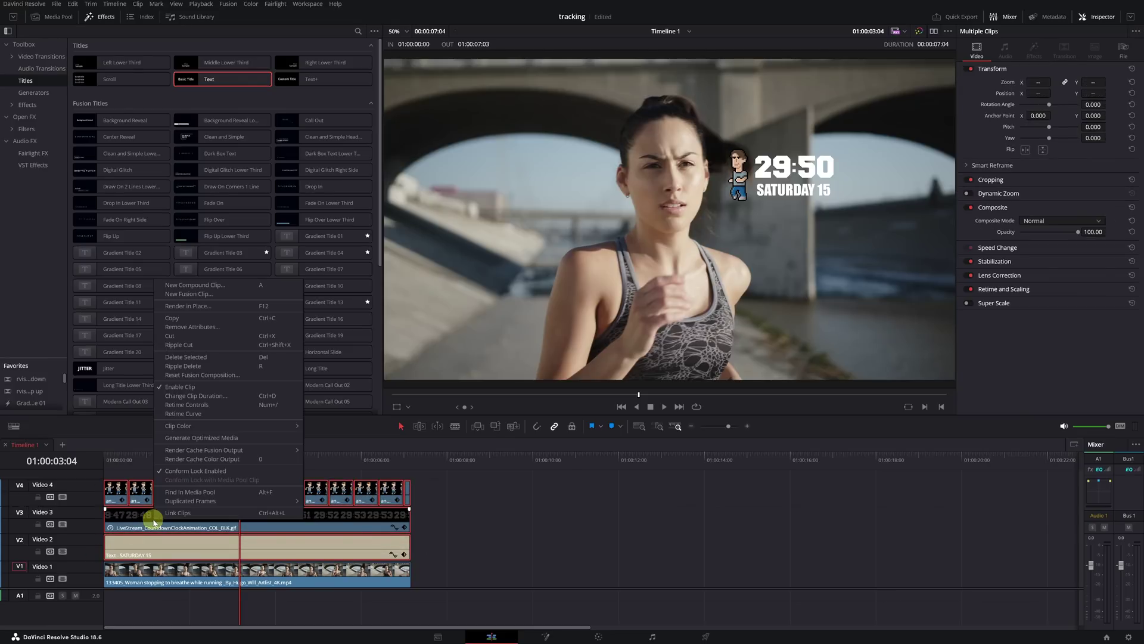
pyautogui.click(235, 286)
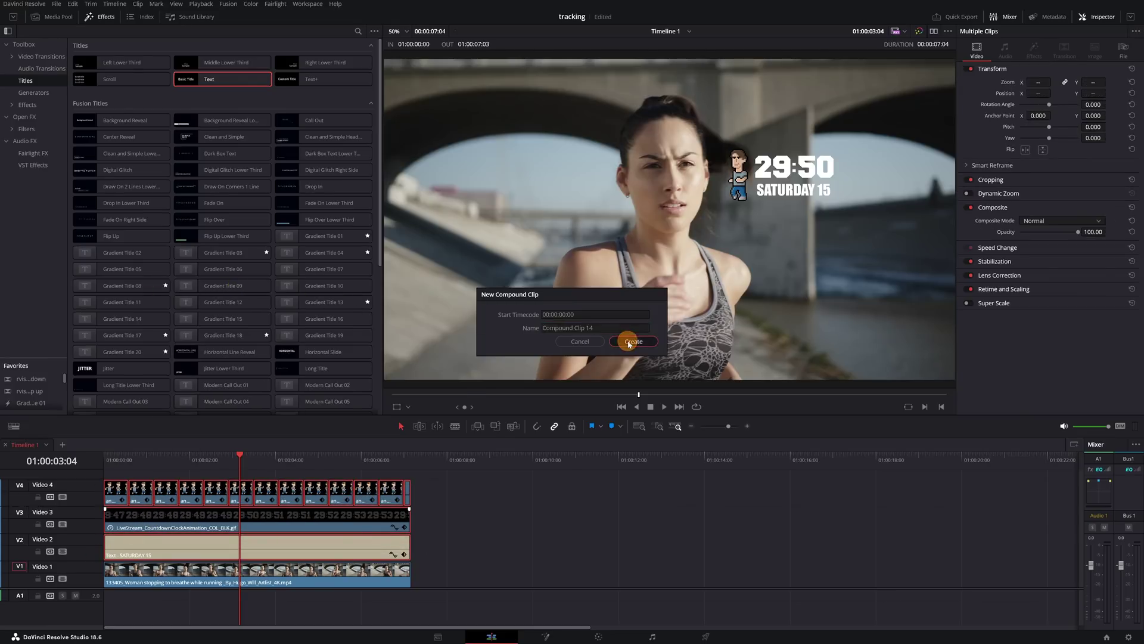
pyautogui.click(633, 341)
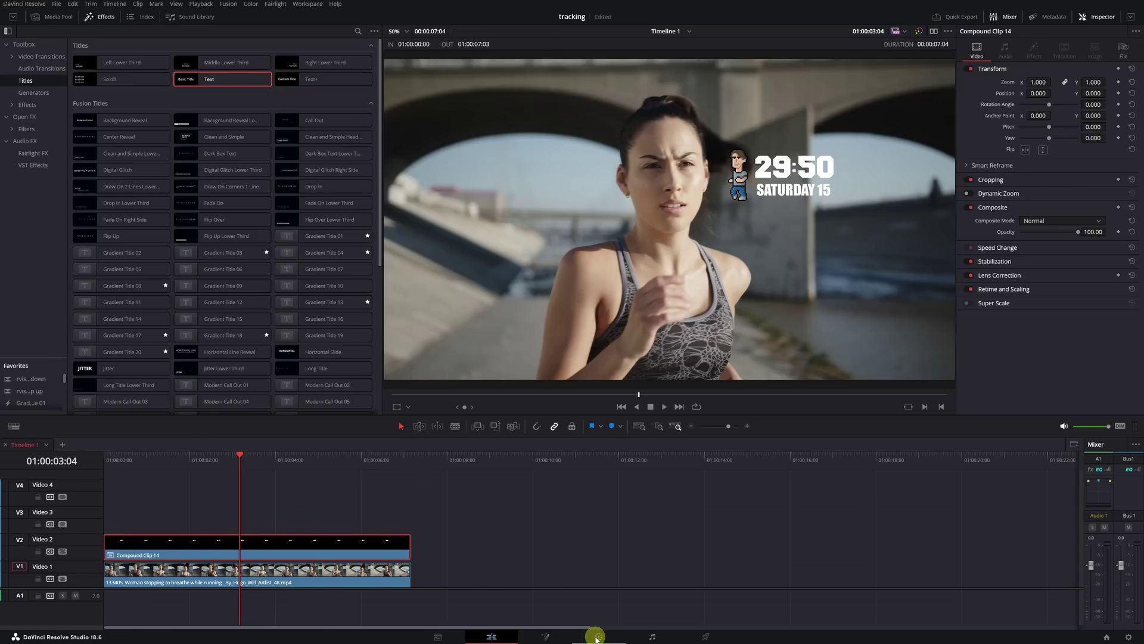
# - On the Color page, copy clip 01's face track data, then select the compound clip
pyautogui.click(599, 636)
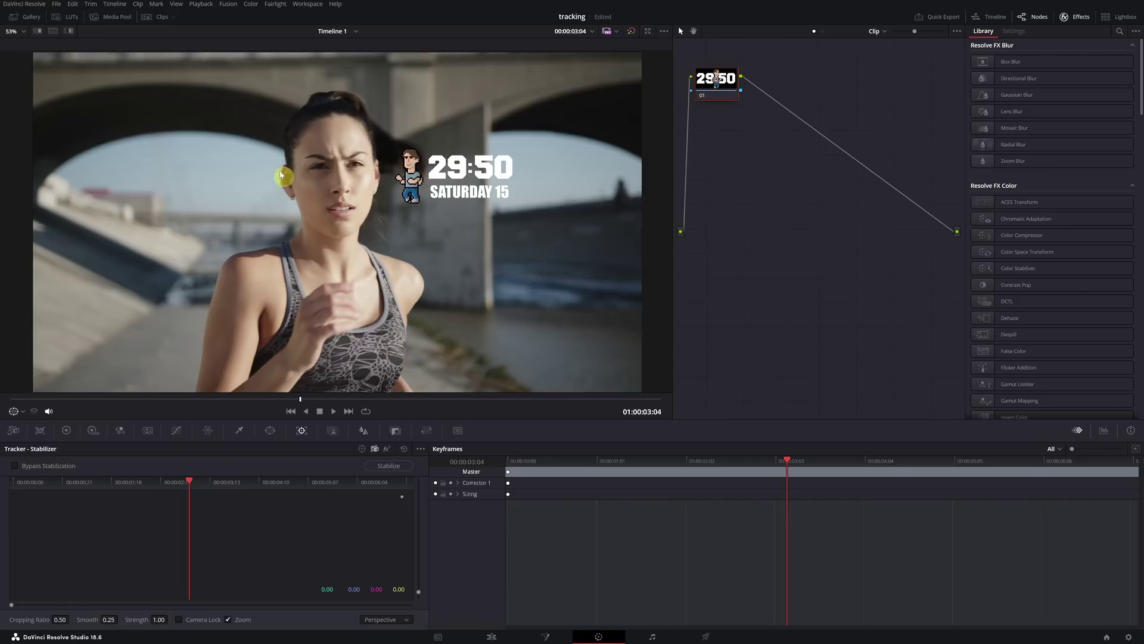
pyautogui.click(163, 20)
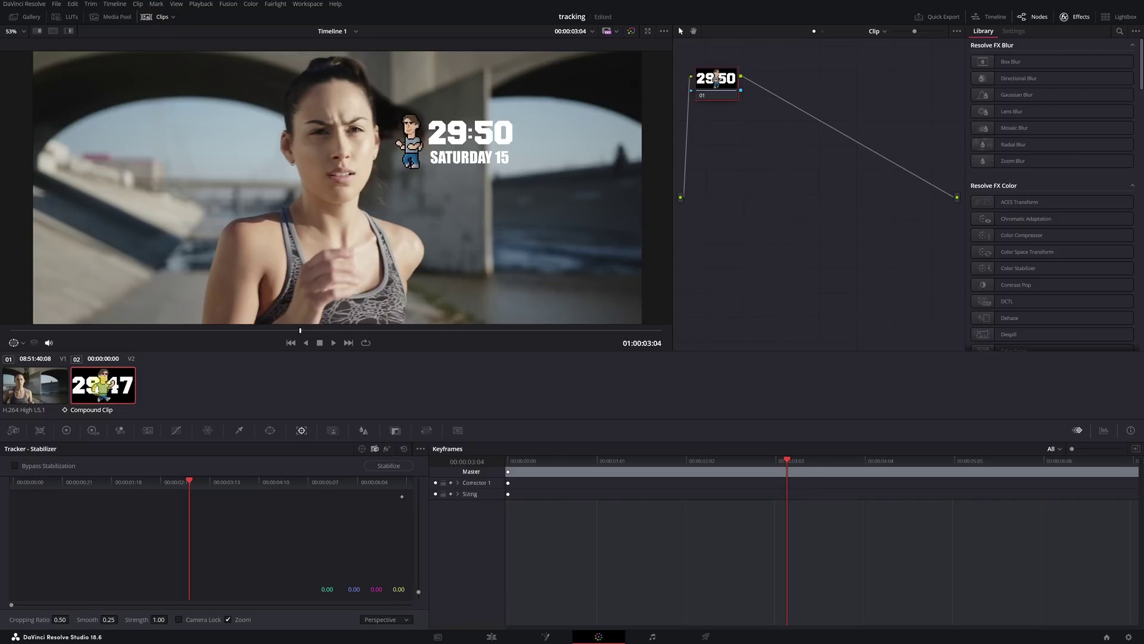
pyautogui.click(33, 386)
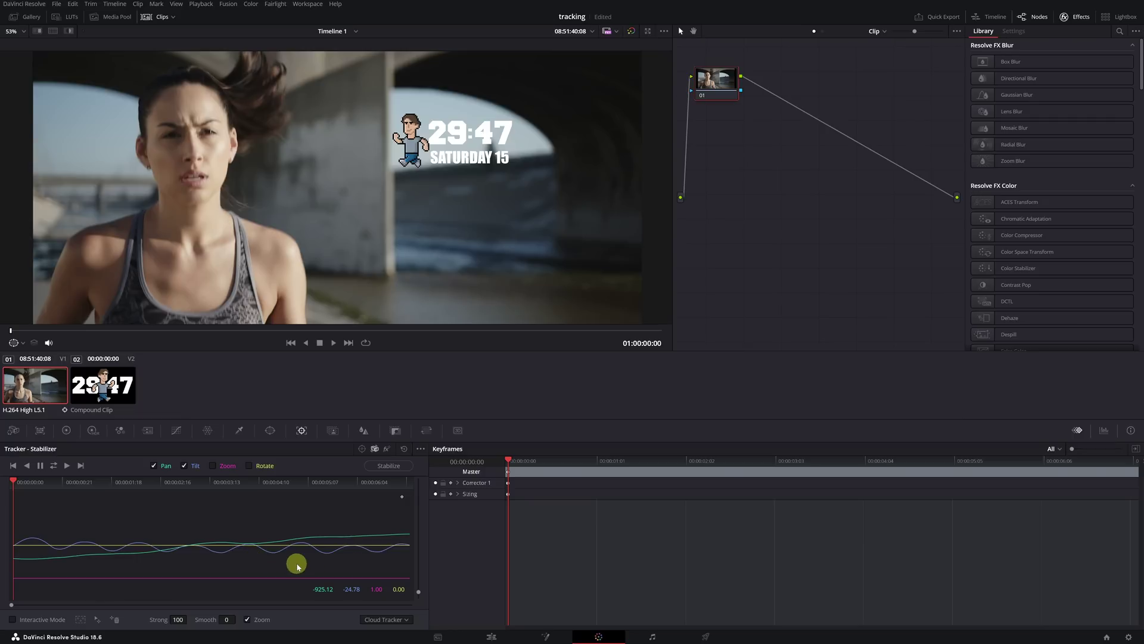
pyautogui.click(421, 449)
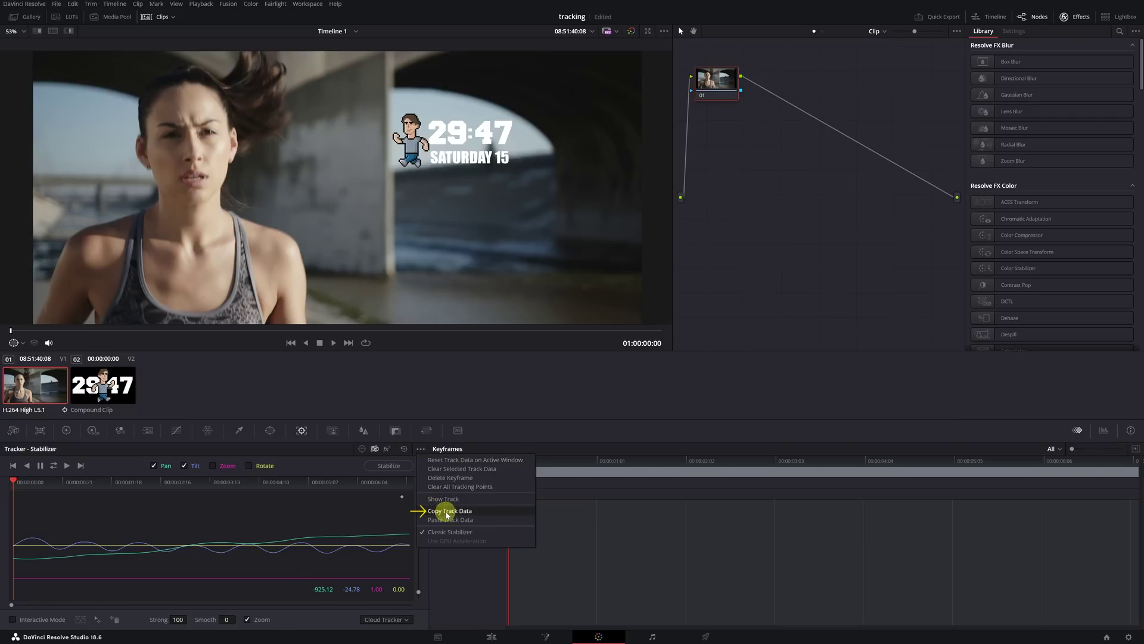
pyautogui.click(443, 511)
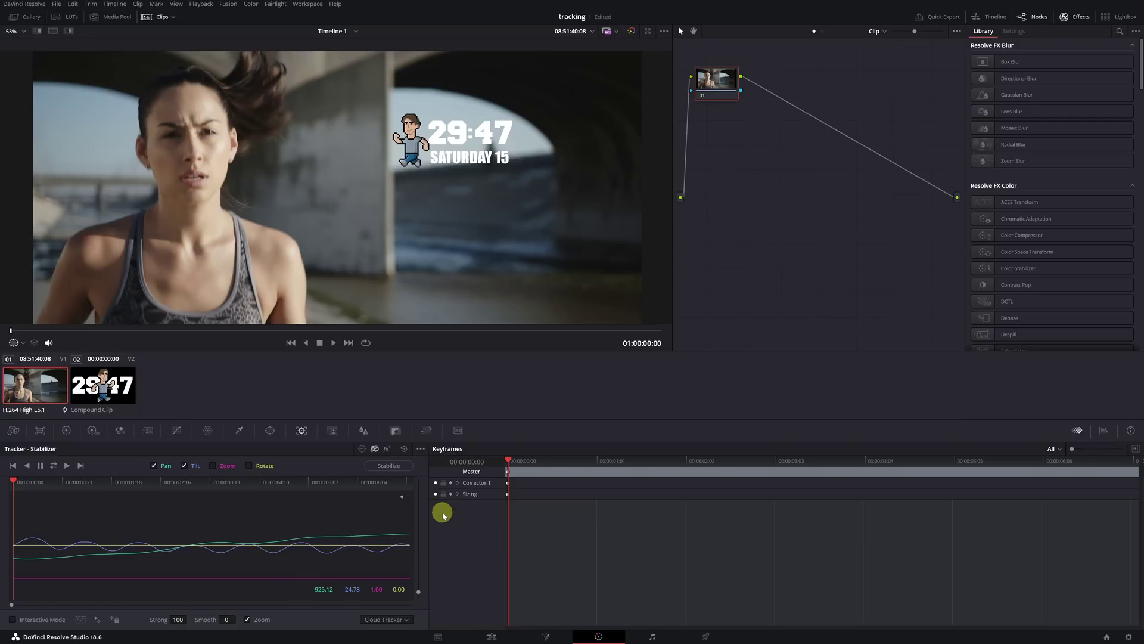
pyautogui.click(112, 392)
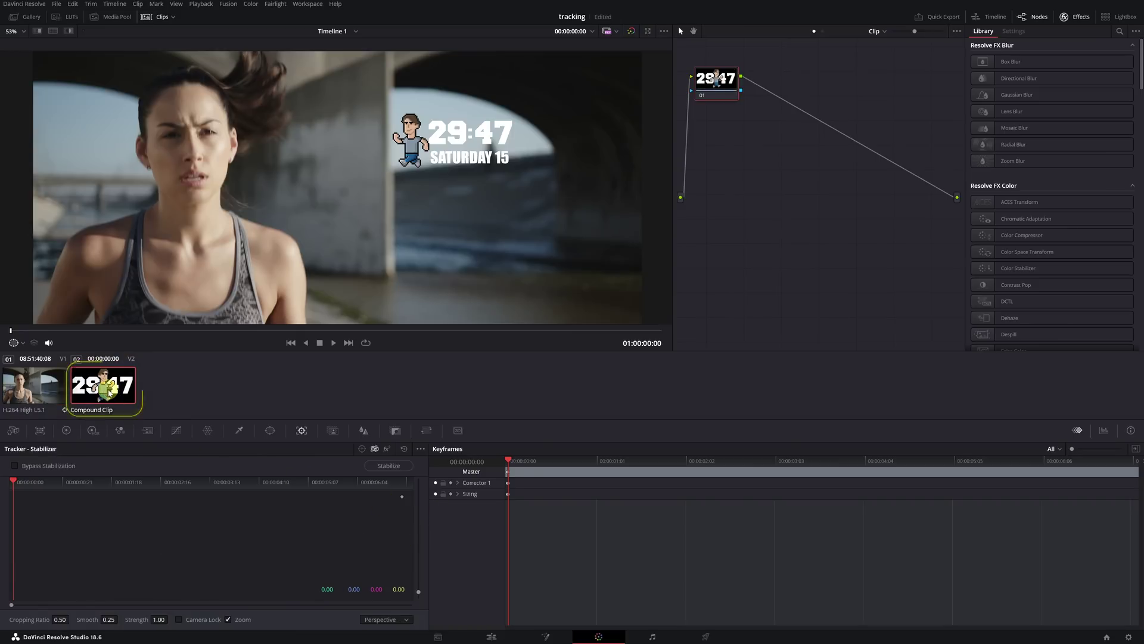
# - Untick Classic Stabilizer for the compound clip and set the Strong value to -100
pyautogui.click(109, 395)
pyautogui.click(421, 448)
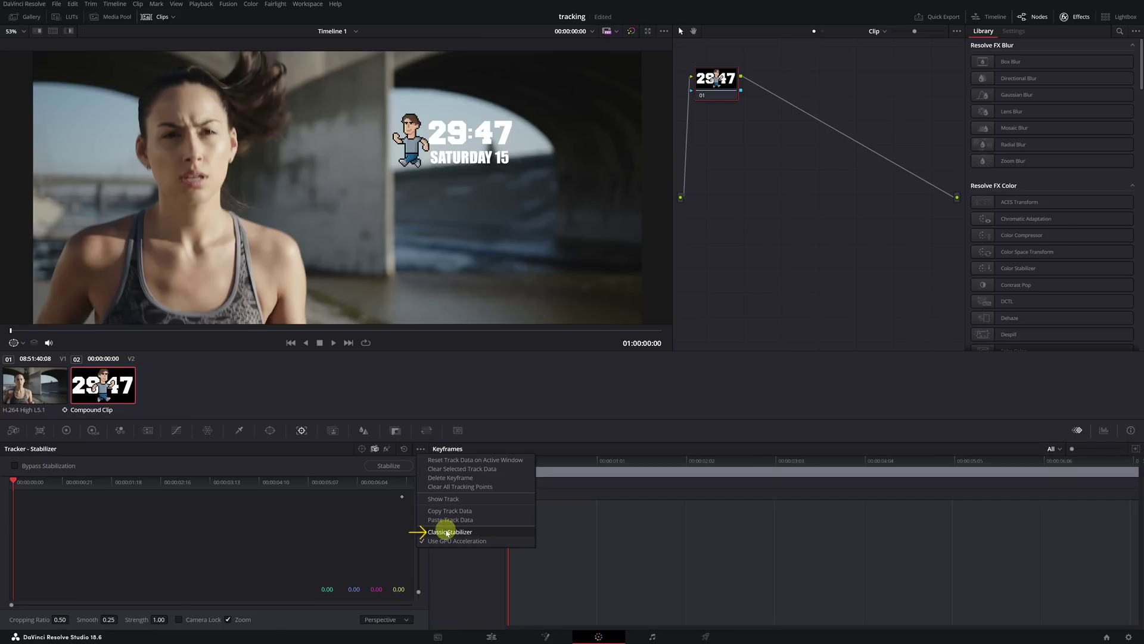
pyautogui.click(447, 532)
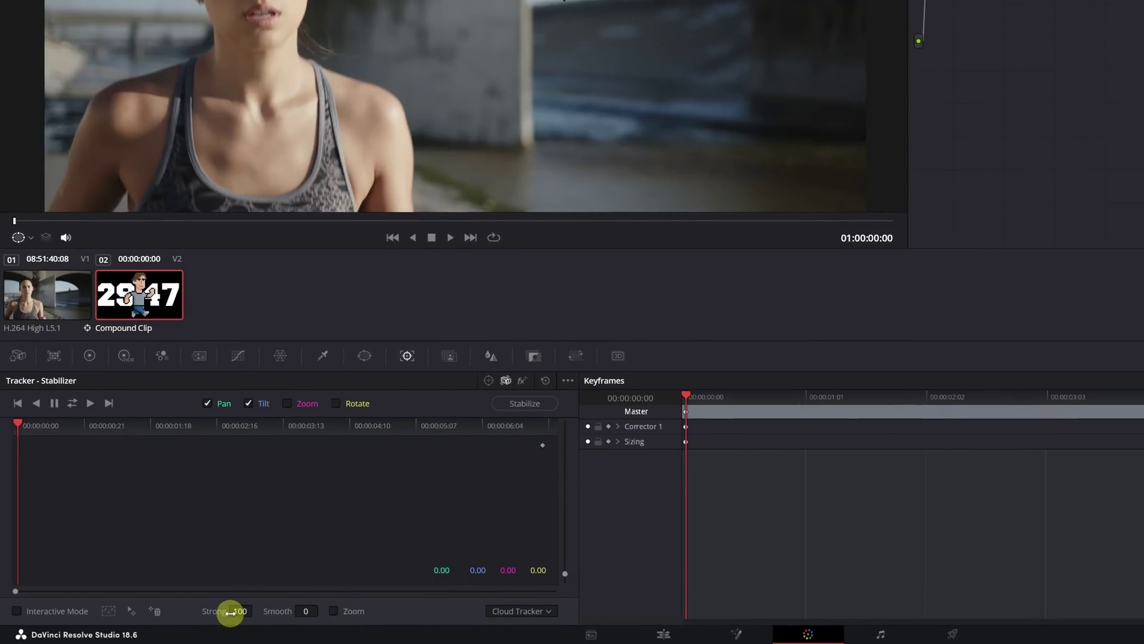
pyautogui.moveTo(233, 611); pyautogui.dragTo(110, 608)
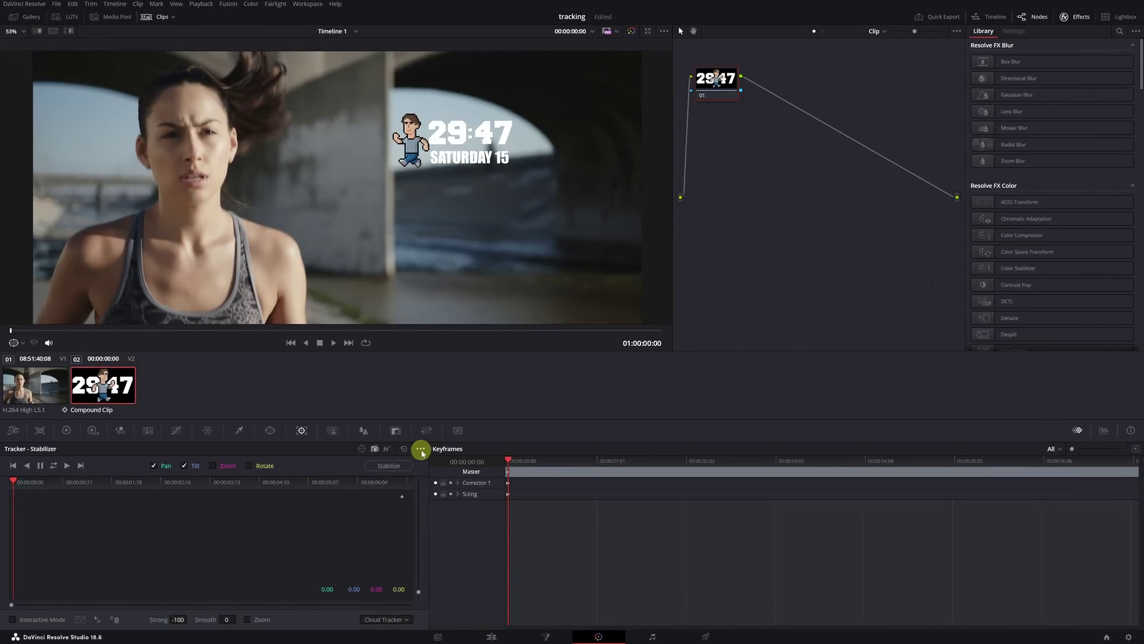
# - Paste the woman's face track data onto the compound clip and stabilize it
pyautogui.click(421, 449)
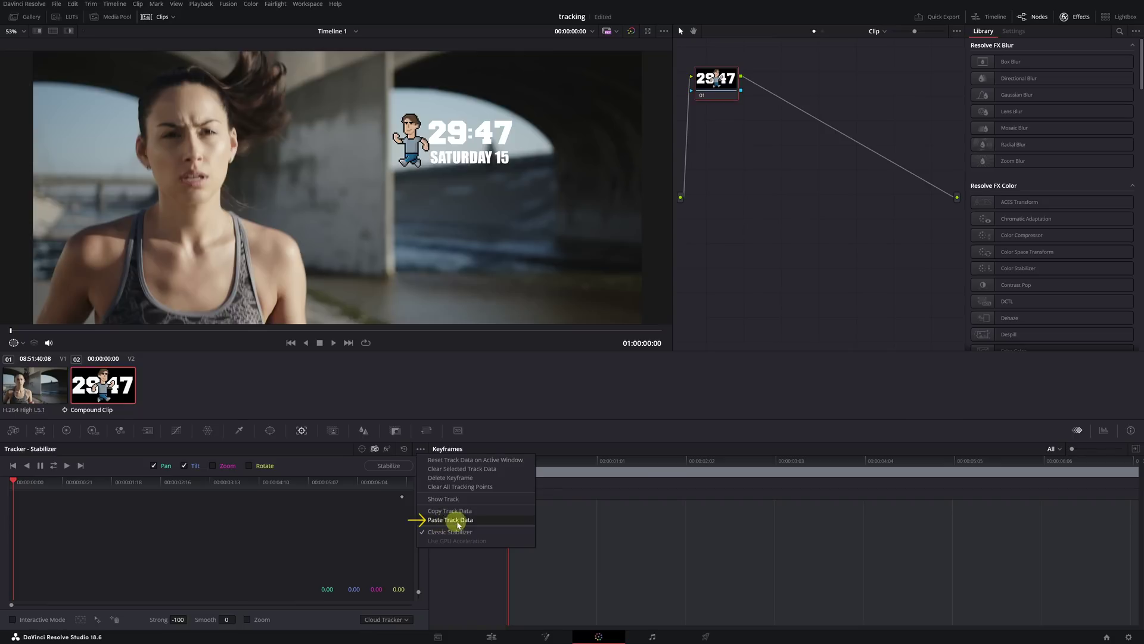
pyautogui.click(463, 520)
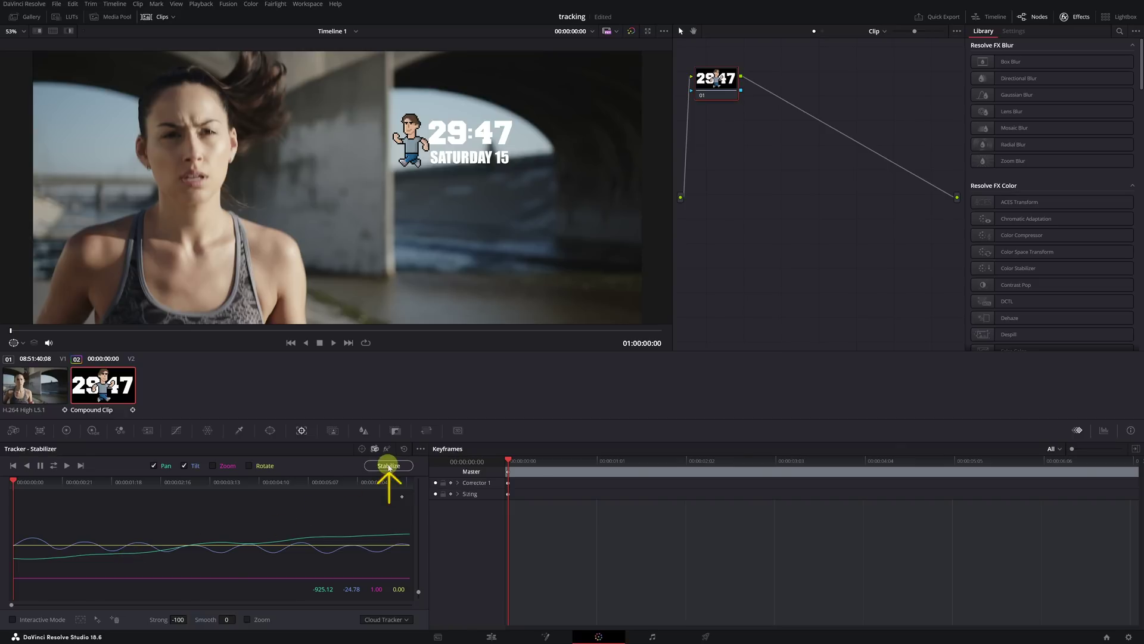
pyautogui.click(389, 465)
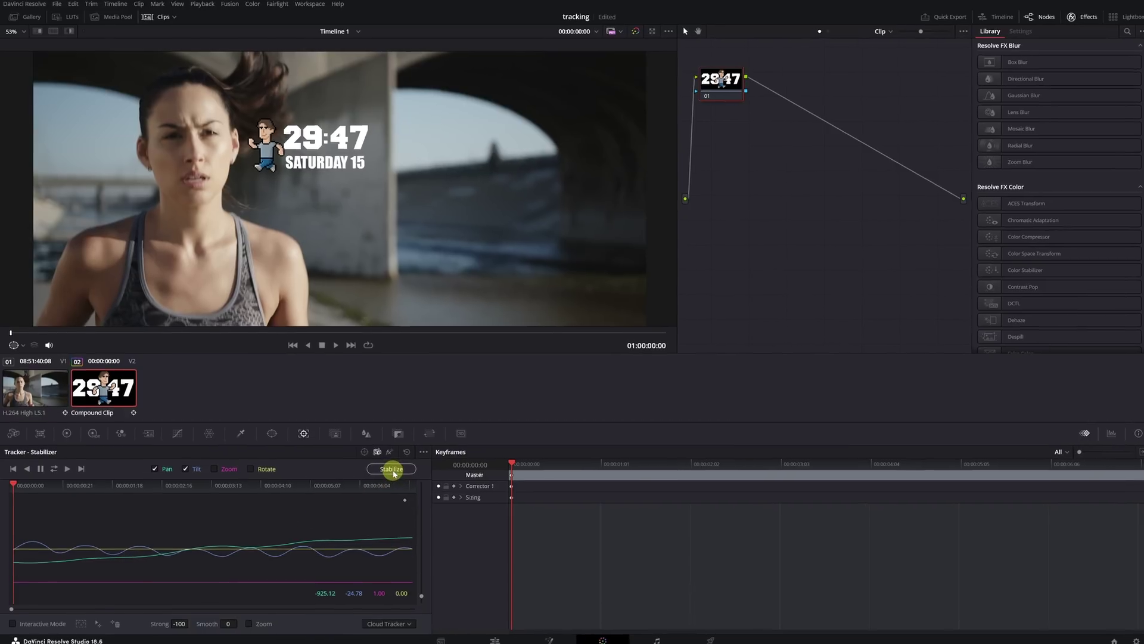